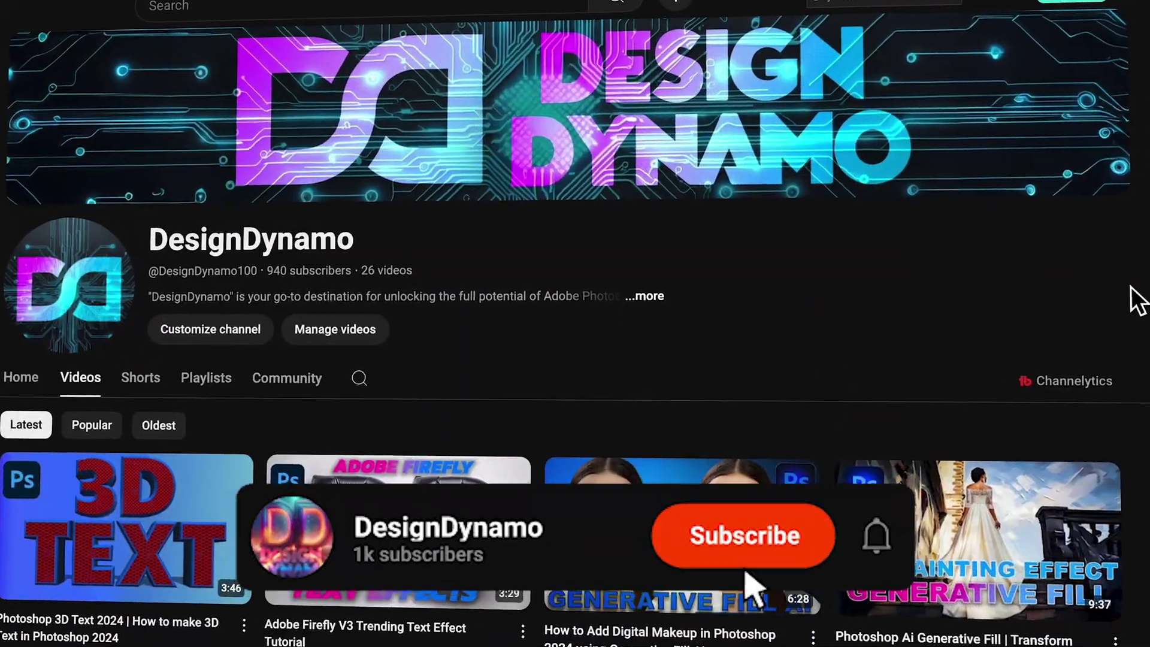
scroll(1131, 287, "down", 12)
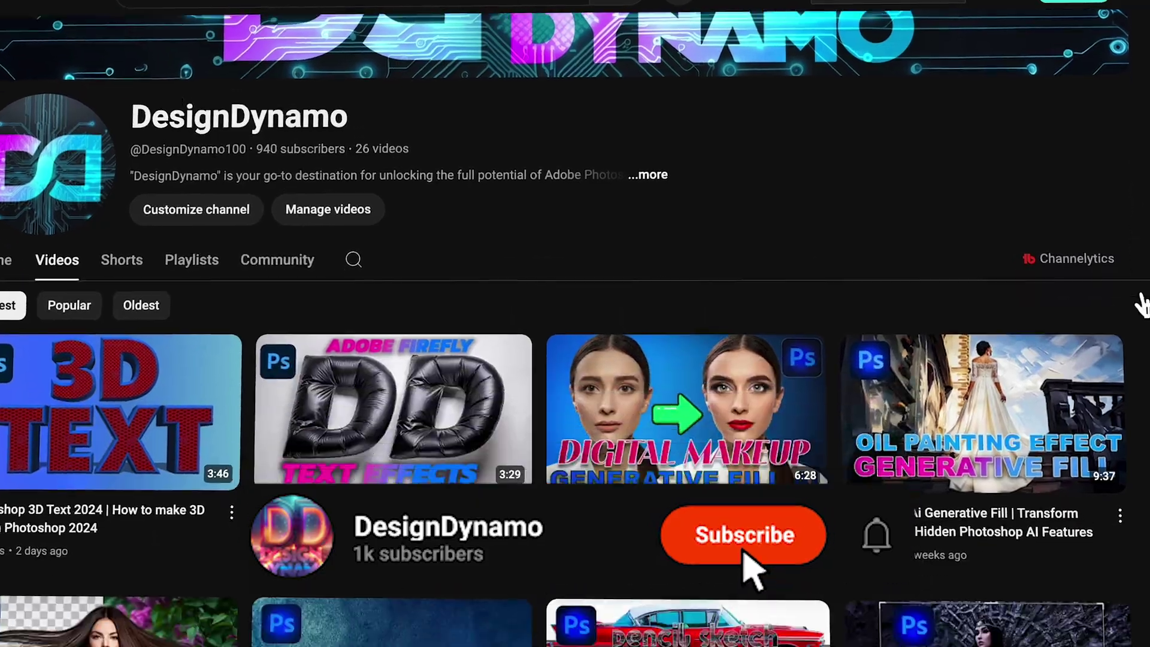
scroll(1130, 289, "down", 1)
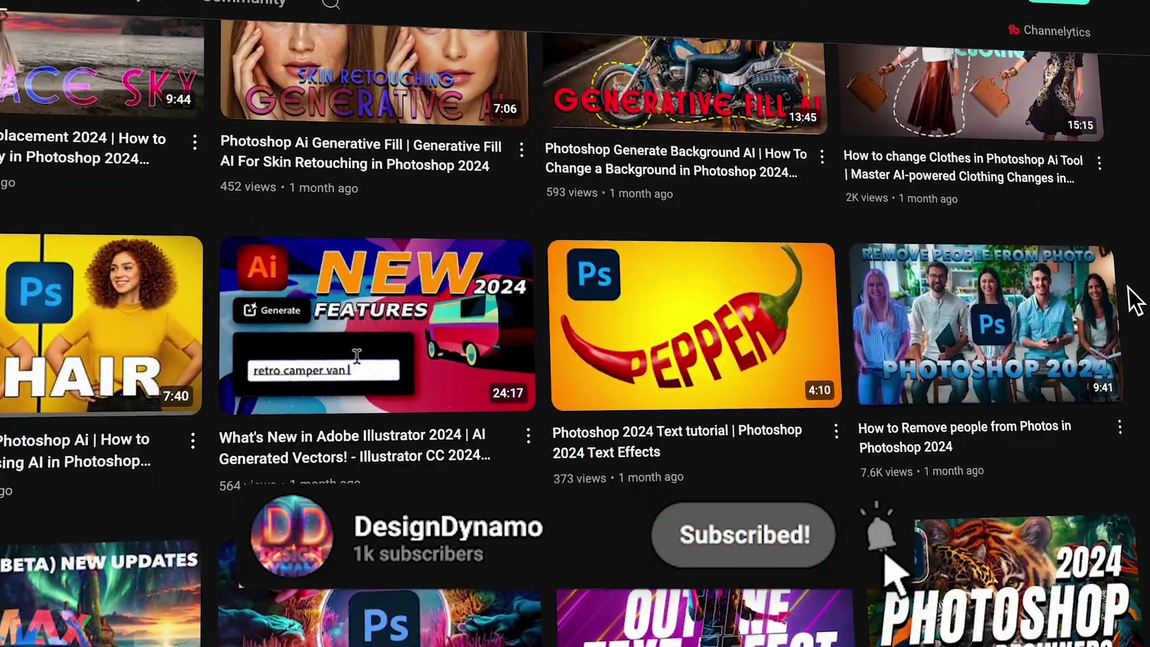
scroll(899, 317, "up", 5)
scroll(862, 309, "up", 6)
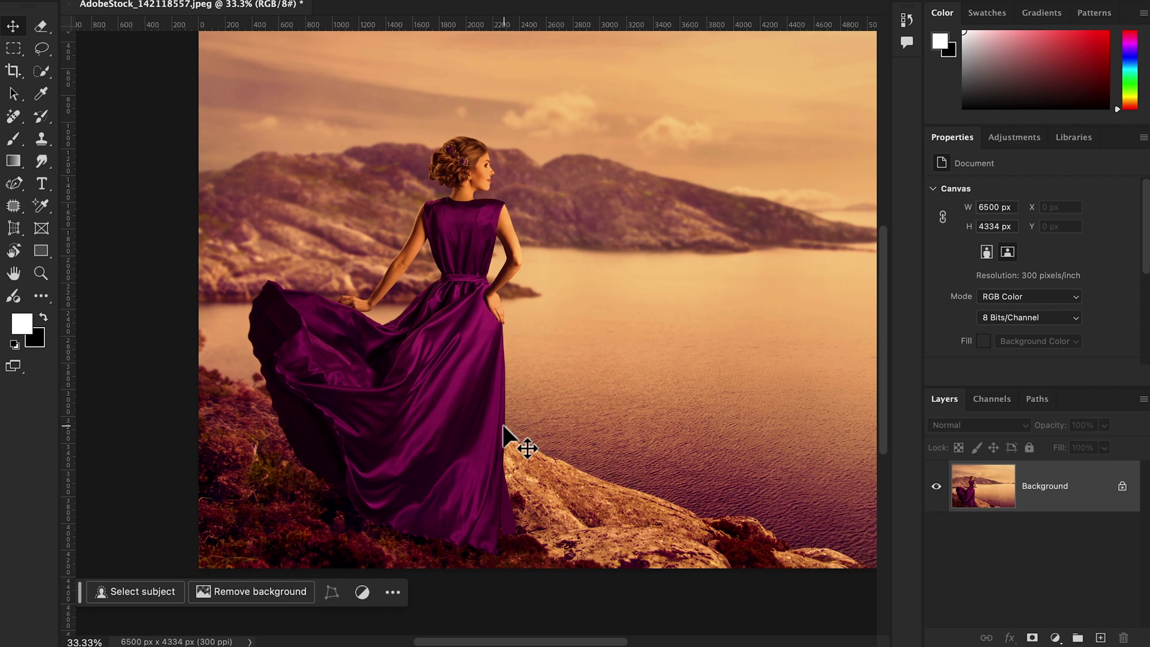
Duplicate the Background layer and convert the copy, Layer 1, to a smart object
key("ctrl+j")
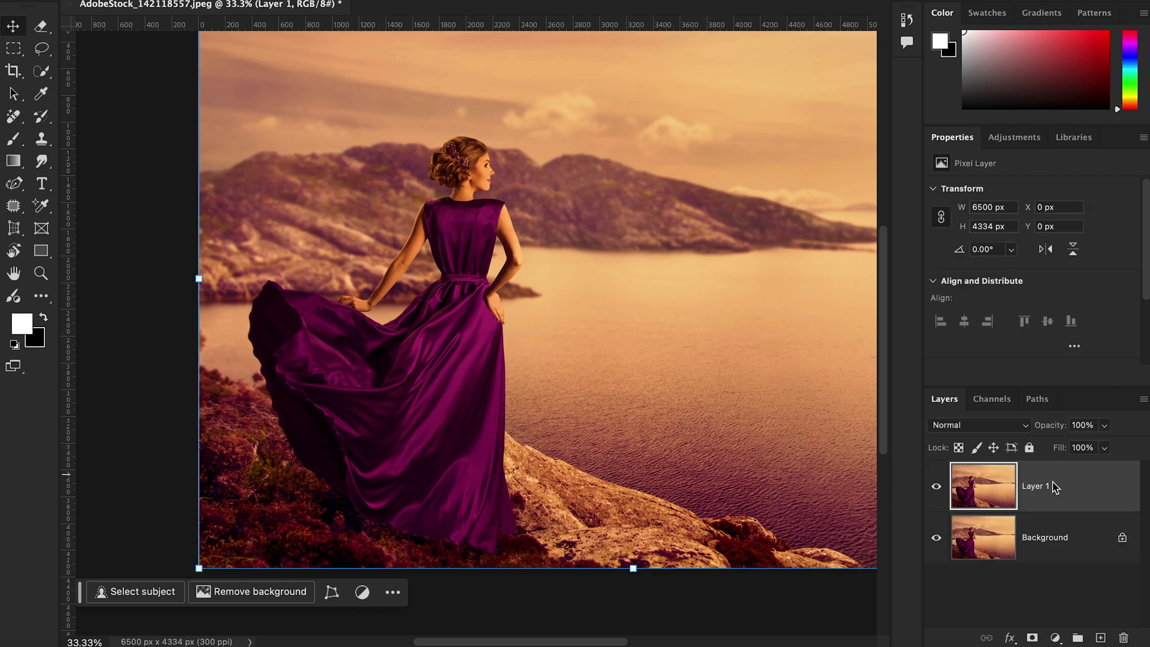
right_click(1067, 500)
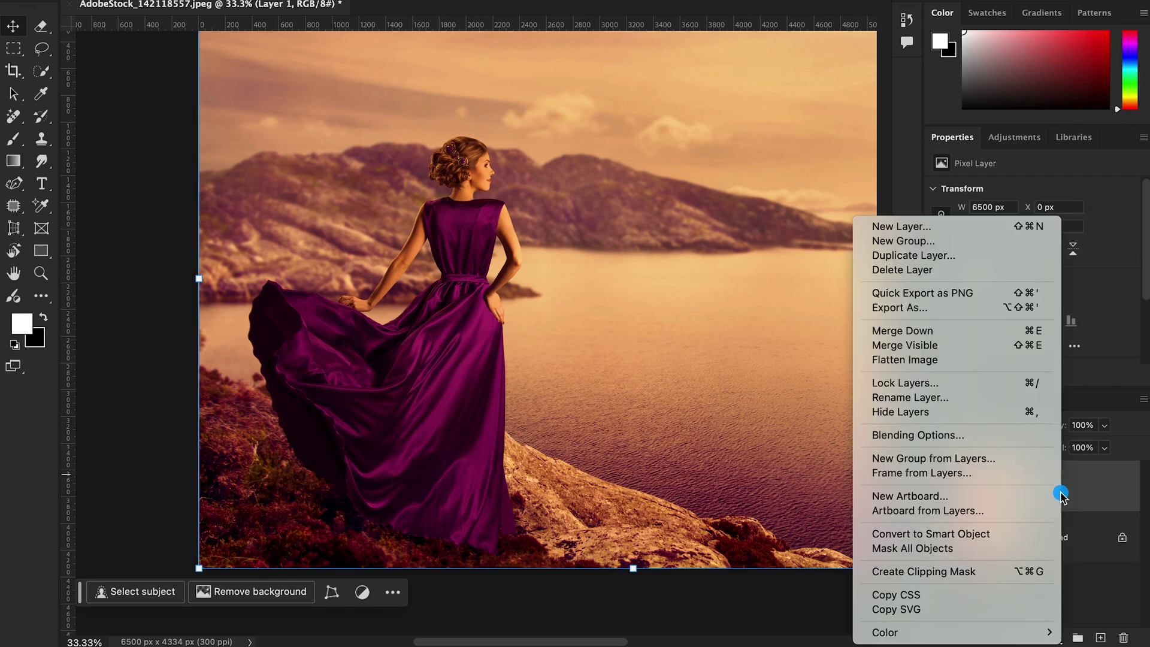
left_click(965, 539)
Select the woman's purple dress from bodice to hem with the Quick Selection Tool
key("super+plus")
left_click_drag(544, 444, 542, 390)
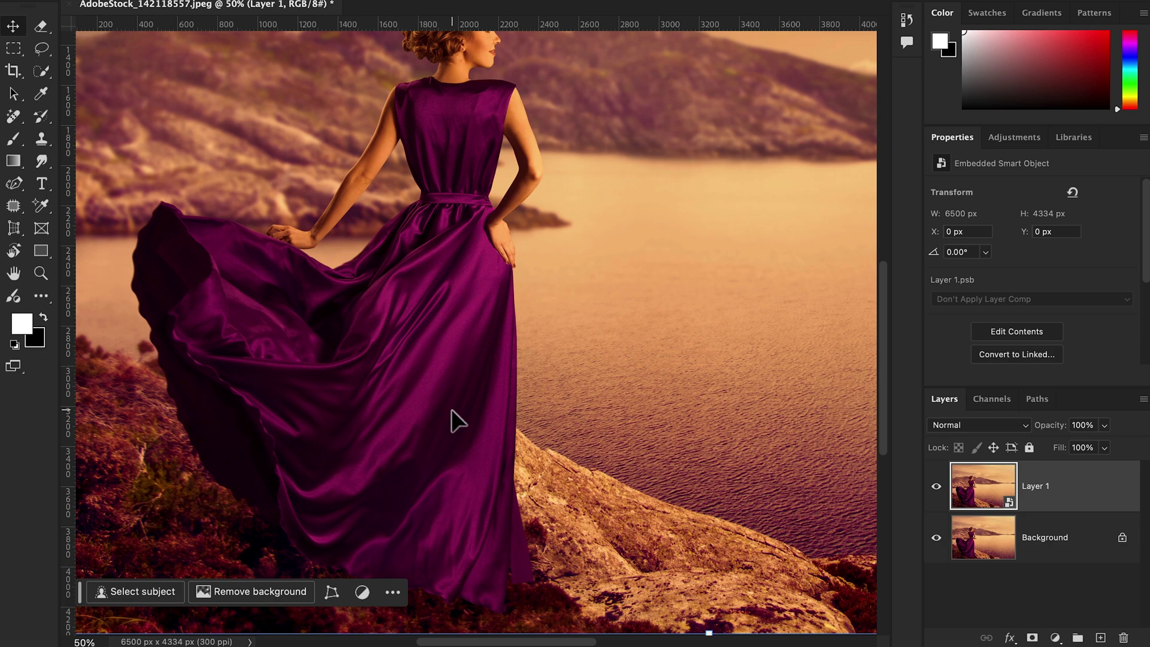
left_click(43, 75)
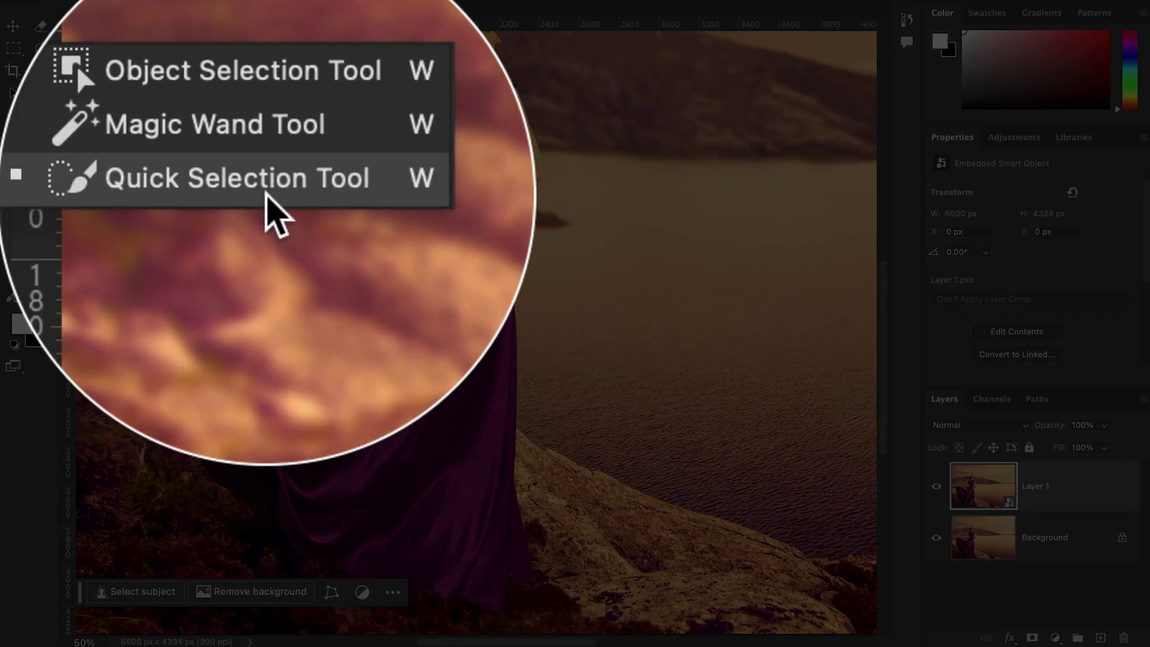
left_click(84, 90)
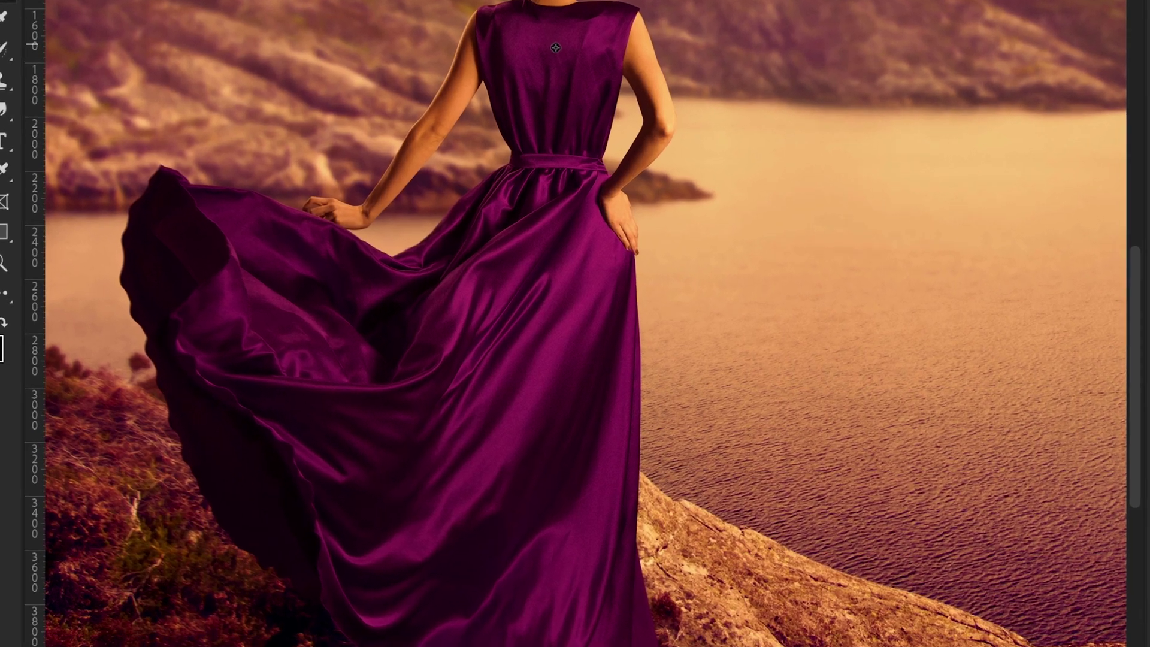
mouse_move(454, 125)
left_mouse_down()
mouse_move(450, 186)
mouse_move(386, 375)
mouse_move(351, 383)
left_mouse_up()
left_click_drag(289, 337, 262, 293)
mouse_move(498, 535)
left_mouse_down()
mouse_move(546, 629)
mouse_move(584, 641)
mouse_move(629, 472)
left_mouse_up()
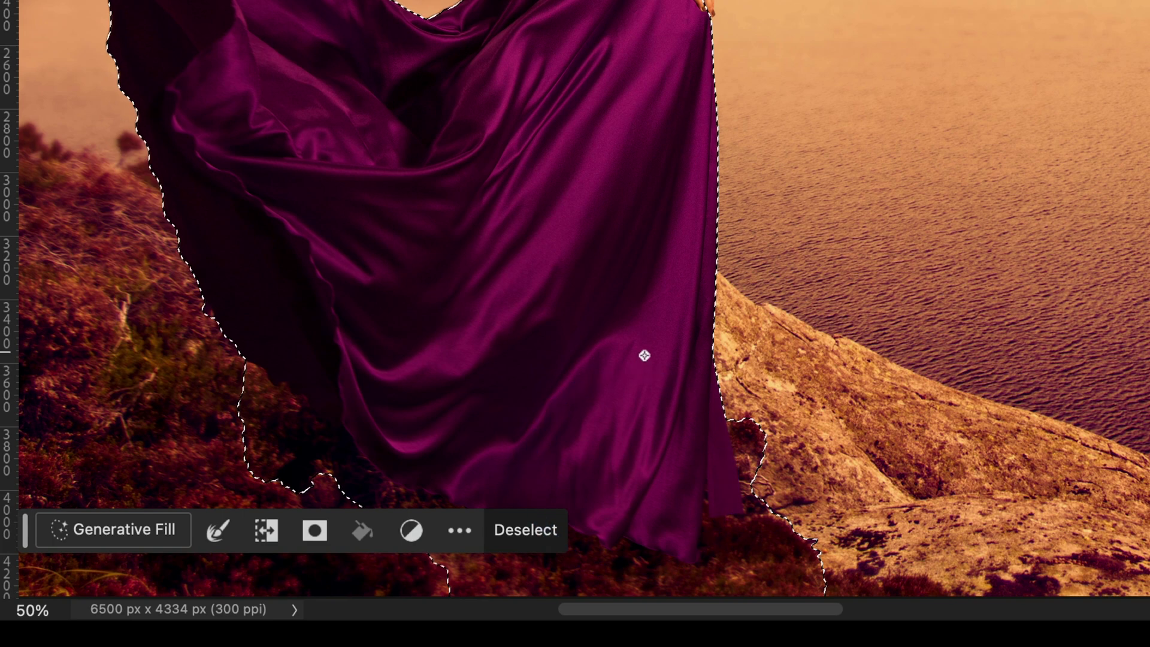
Subtract the rock and shrubs beside the hem's right end from the selection, keeping the edge on the narrow dress panel
key("space")
mouse_move(657, 380)
left_mouse_down()
mouse_move(724, 225)
mouse_move(709, 217)
left_mouse_up()
key("super+plus")
key("super+plus")
key("space")
mouse_move(950, 378)
left_mouse_down()
mouse_move(965, 24)
mouse_move(994, 225)
left_mouse_up()
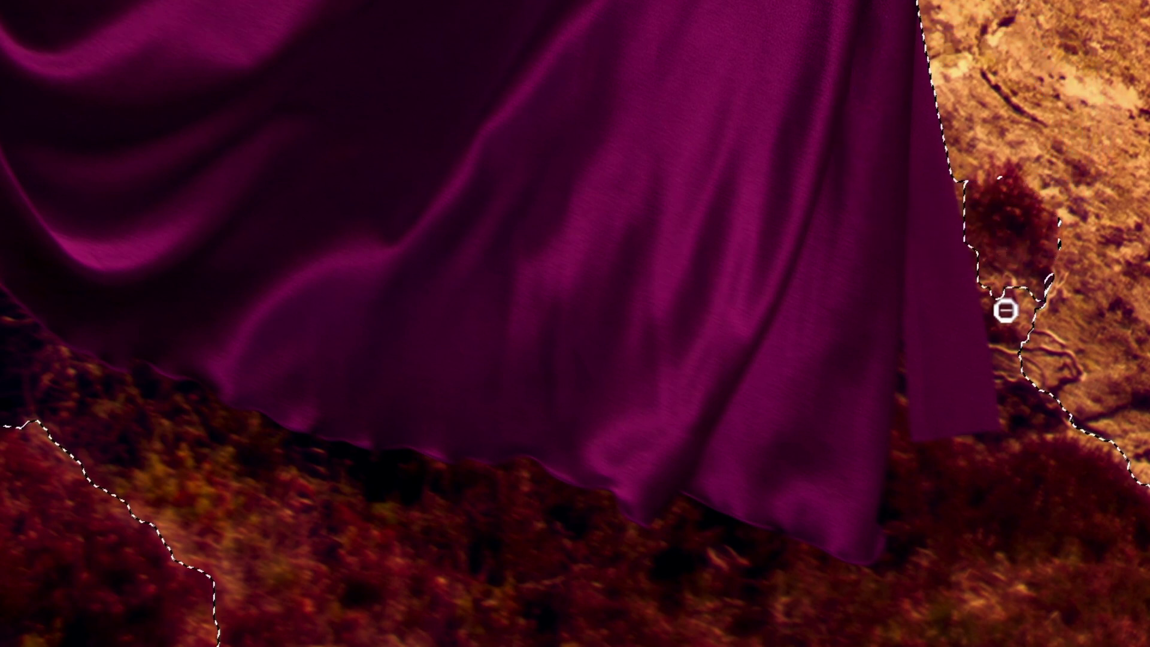
left_click_drag(1015, 356, 1031, 433)
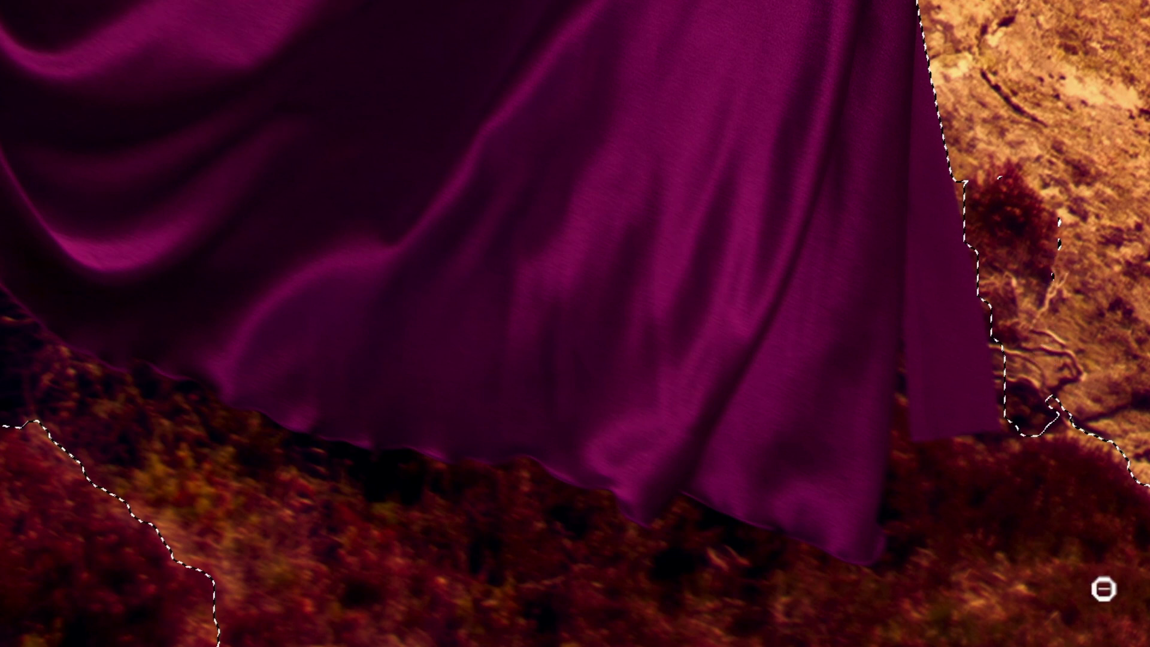
left_click_drag(897, 645, 907, 646)
mouse_move(1143, 512)
left_mouse_down()
mouse_move(1028, 327)
mouse_move(989, 176)
left_mouse_up()
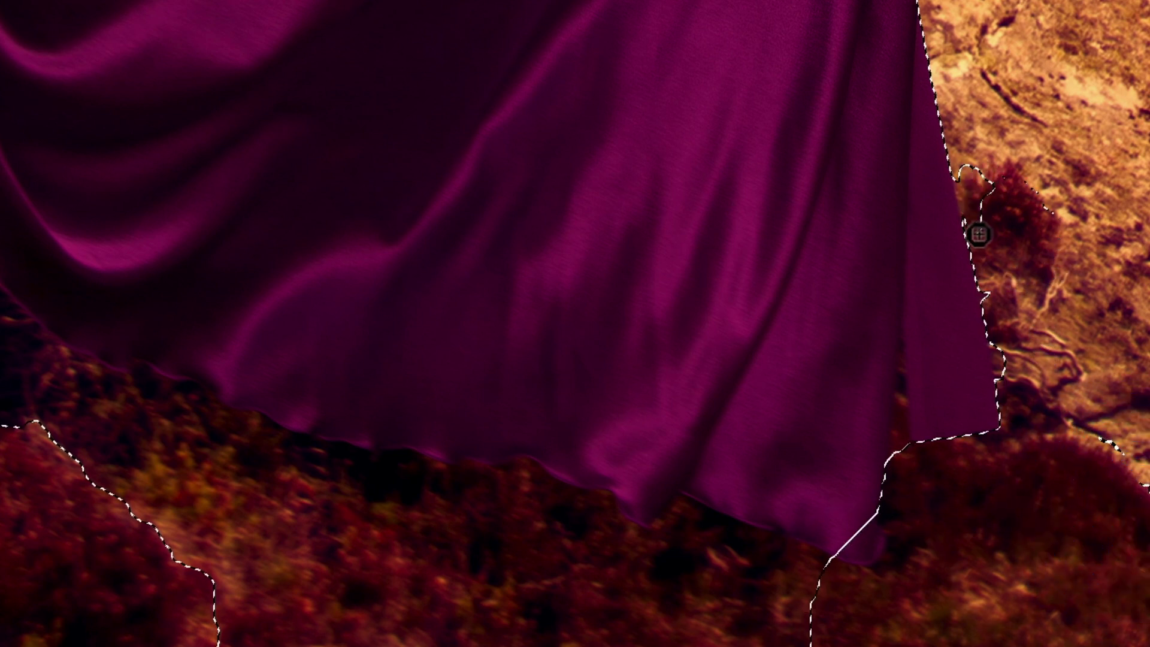
left_click_drag(970, 221, 975, 243)
Subtract the ground below the hem from the selection and add back the lower right part of the dress
mouse_move(868, 608)
left_mouse_down()
mouse_move(846, 621)
mouse_move(796, 611)
left_mouse_up()
left_click_drag(613, 549, 230, 505)
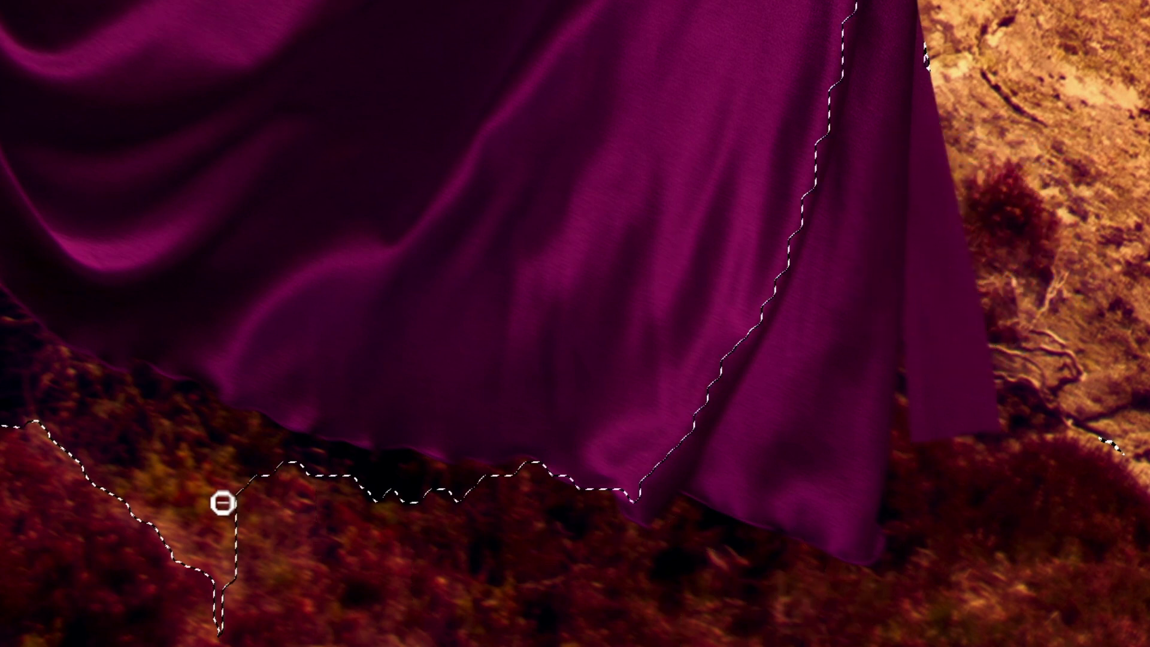
left_click_drag(69, 429, 99, 420)
left_click_drag(878, 88, 889, 378)
left_click(870, 557)
mouse_move(879, 575)
left_mouse_down()
mouse_move(860, 555)
mouse_move(911, 470)
left_mouse_up()
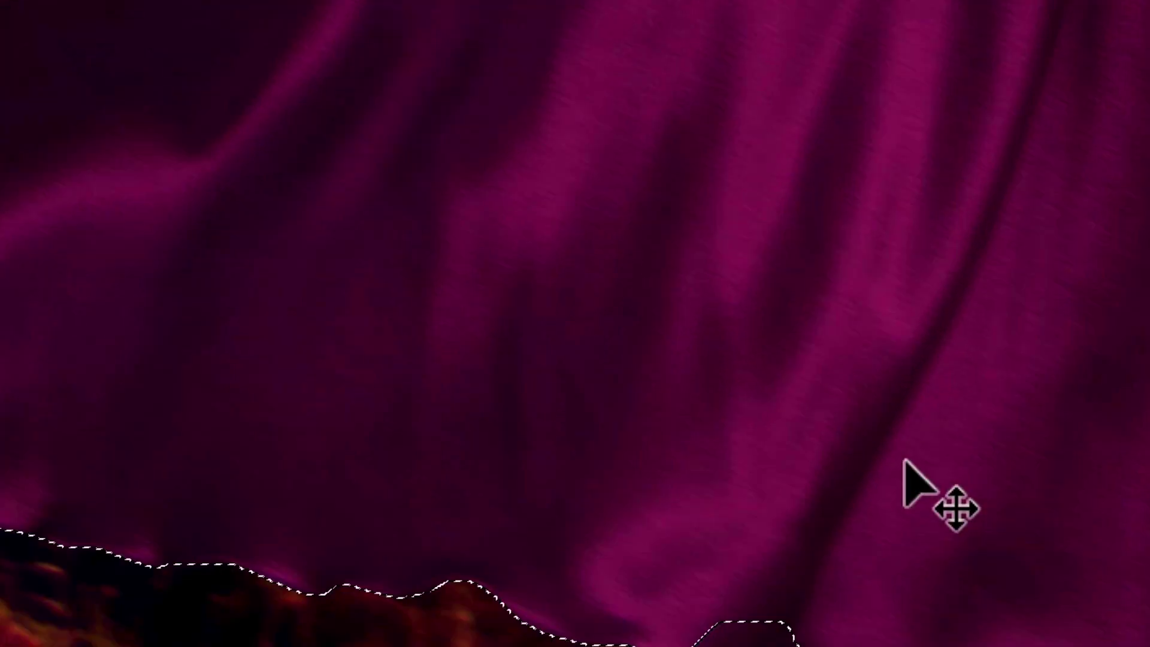
Remove the narrow gap between the two right hem panels from the selection and correct the selection at the hem's fold
left_click_drag(1147, 643, 1112, 601)
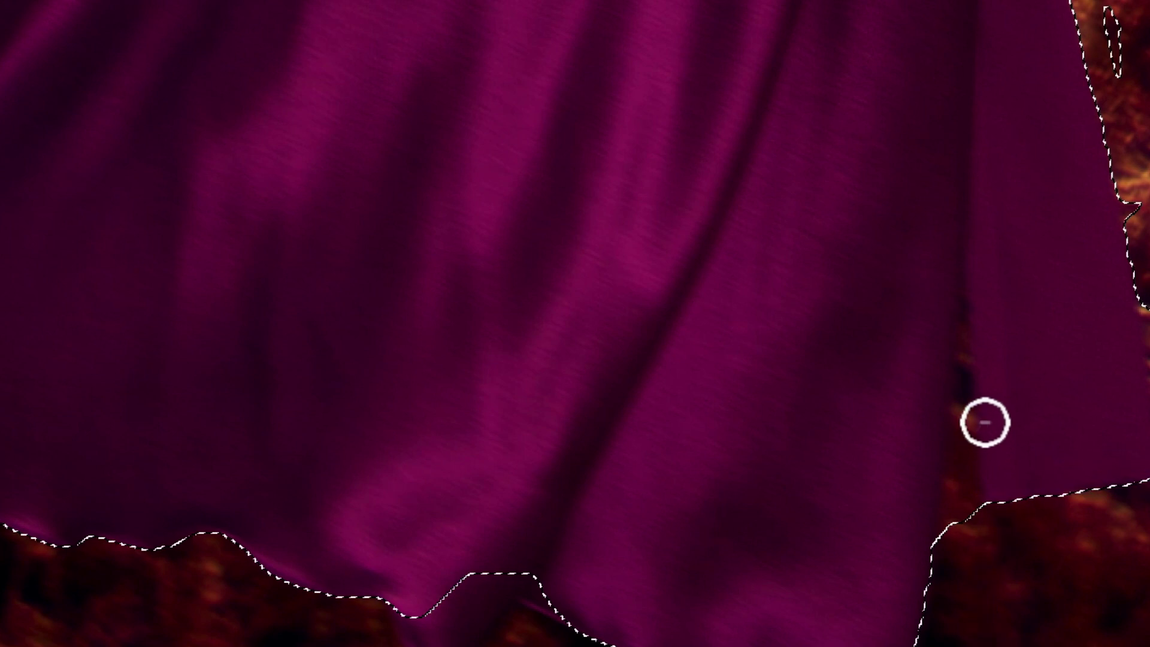
mouse_move(976, 365)
left_mouse_down()
mouse_move(962, 345)
mouse_move(947, 549)
left_mouse_up()
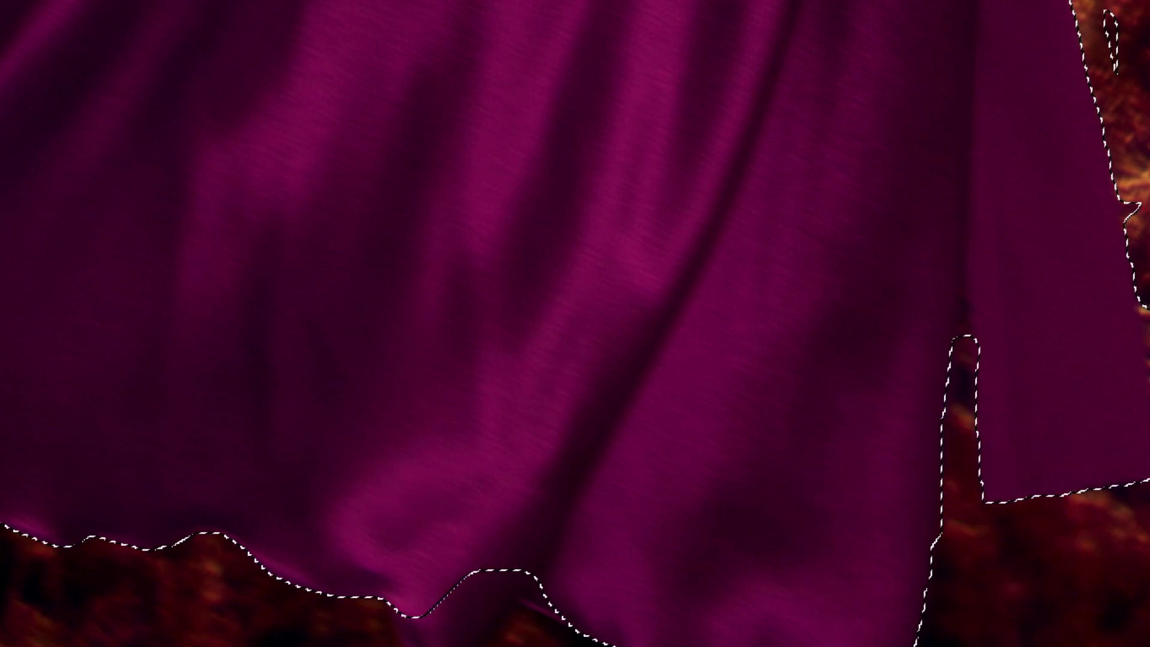
mouse_move(470, 623)
left_mouse_down()
mouse_move(462, 634)
mouse_move(449, 623)
left_mouse_up()
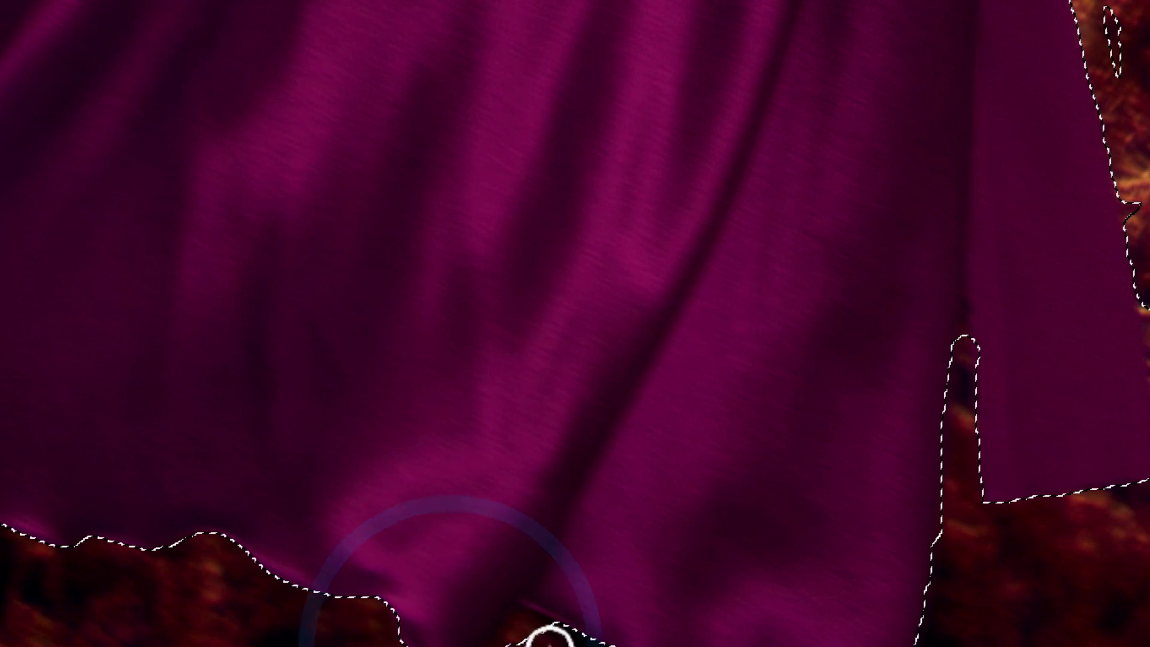
mouse_move(539, 646)
left_mouse_down()
mouse_move(531, 629)
mouse_move(513, 636)
left_mouse_up()
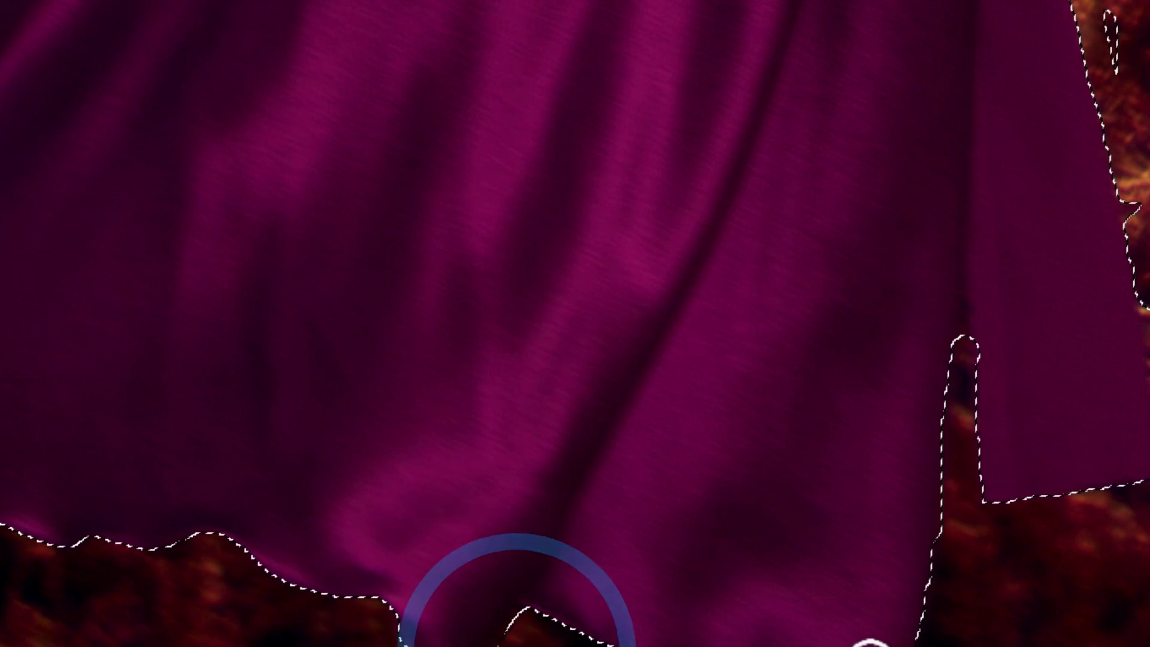
Subtract the shrubs along the dress's lower left edge from the selection
mouse_move(318, 537)
left_mouse_down()
mouse_move(1137, 500)
mouse_move(1149, 590)
left_mouse_up()
mouse_move(305, 198)
left_mouse_down()
mouse_move(369, 285)
mouse_move(475, 394)
left_mouse_up()
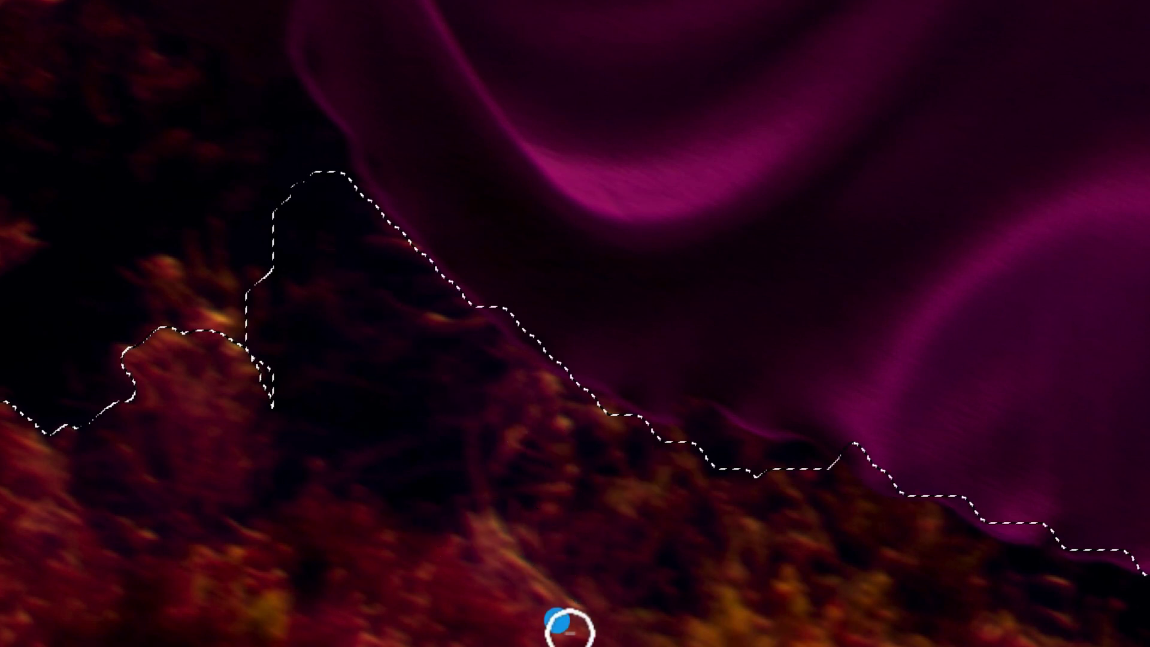
left_click_drag(570, 633, 558, 621)
left_click_drag(352, 426, 779, 646)
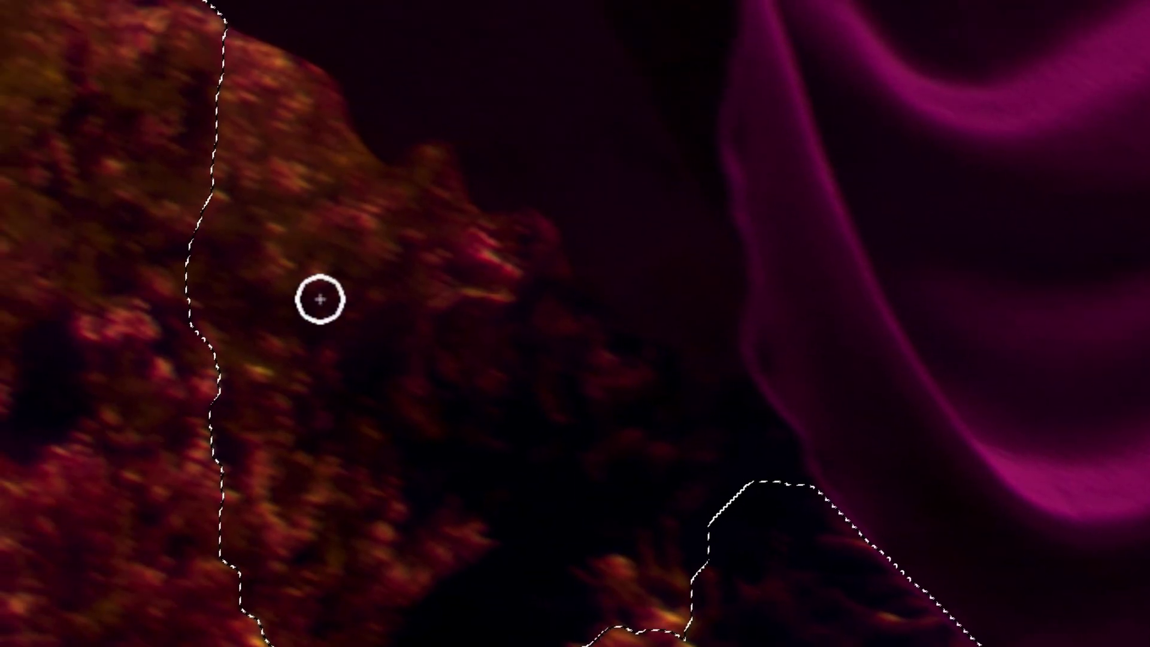
mouse_move(254, 97)
left_mouse_down()
mouse_move(479, 245)
mouse_move(632, 447)
left_mouse_up()
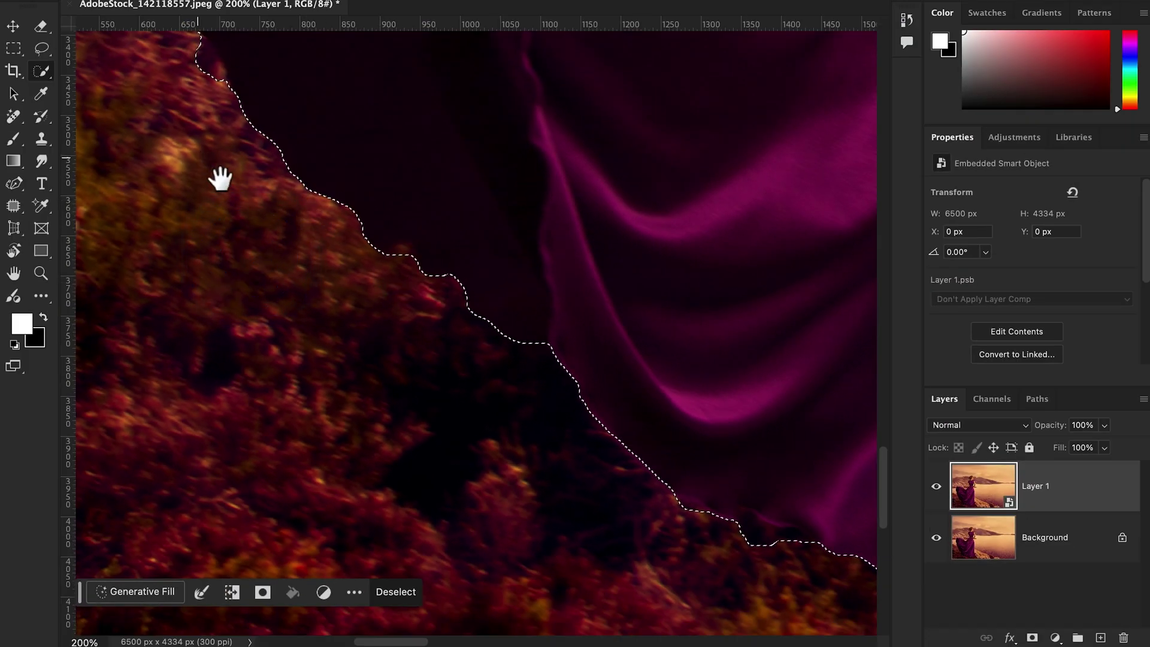
left_click_drag(207, 164, 354, 449)
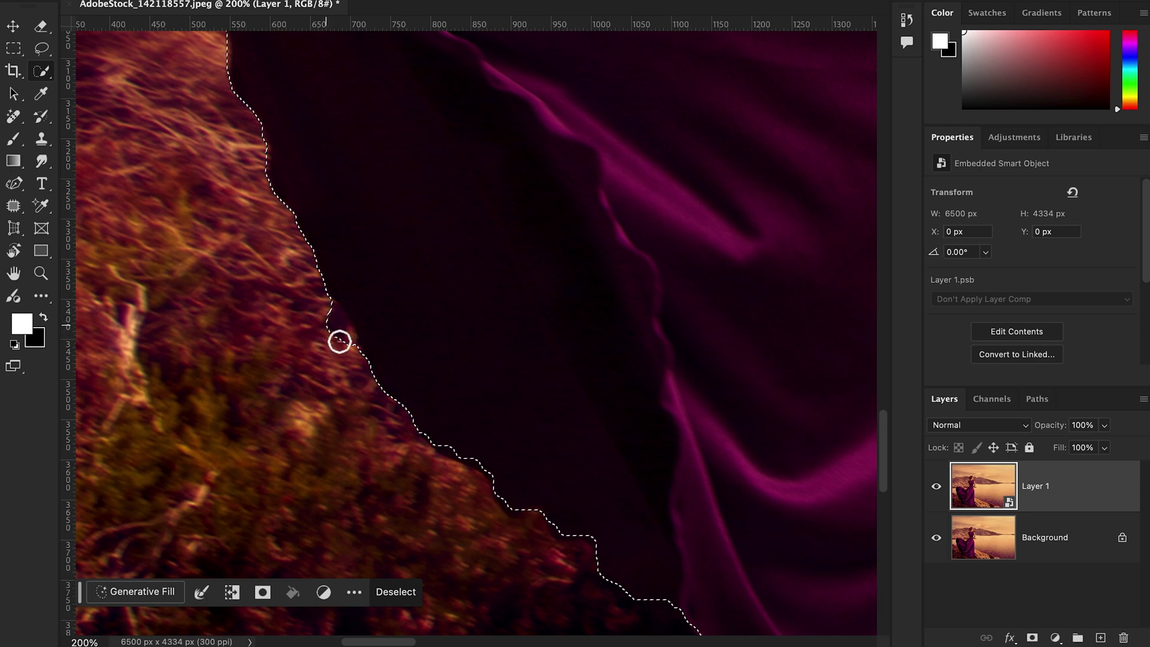
left_click(335, 329, "alt")
left_click_drag(448, 252, 397, 506)
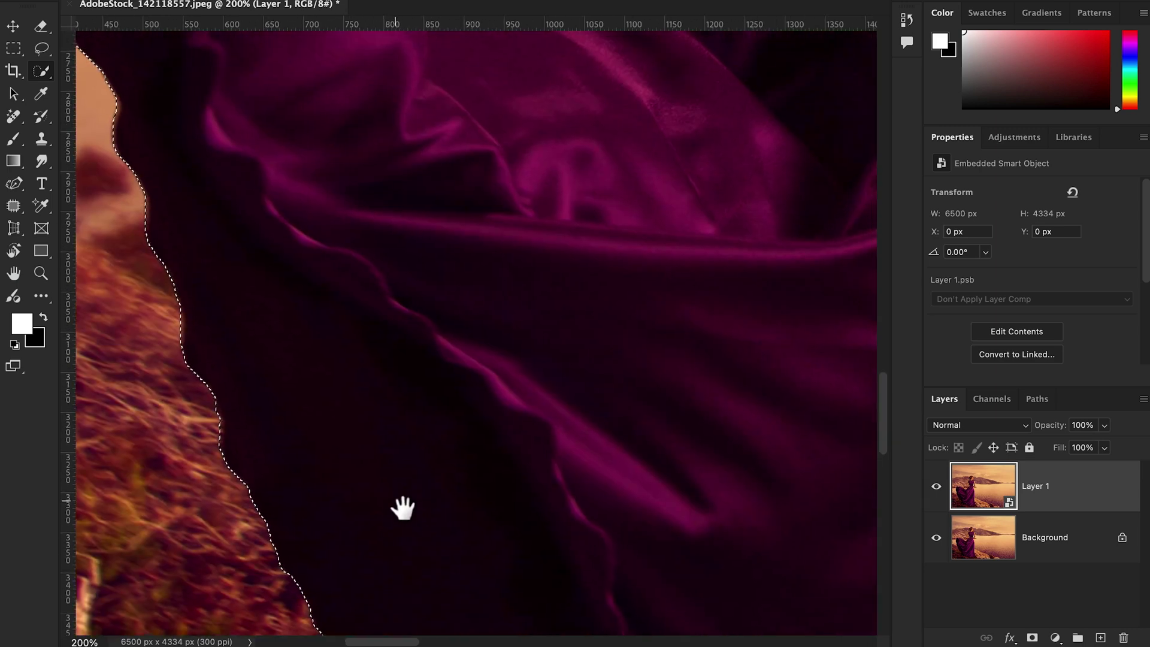
Exclude the fingers of the hand holding the skirt from the selection
key("ctrl+minus")
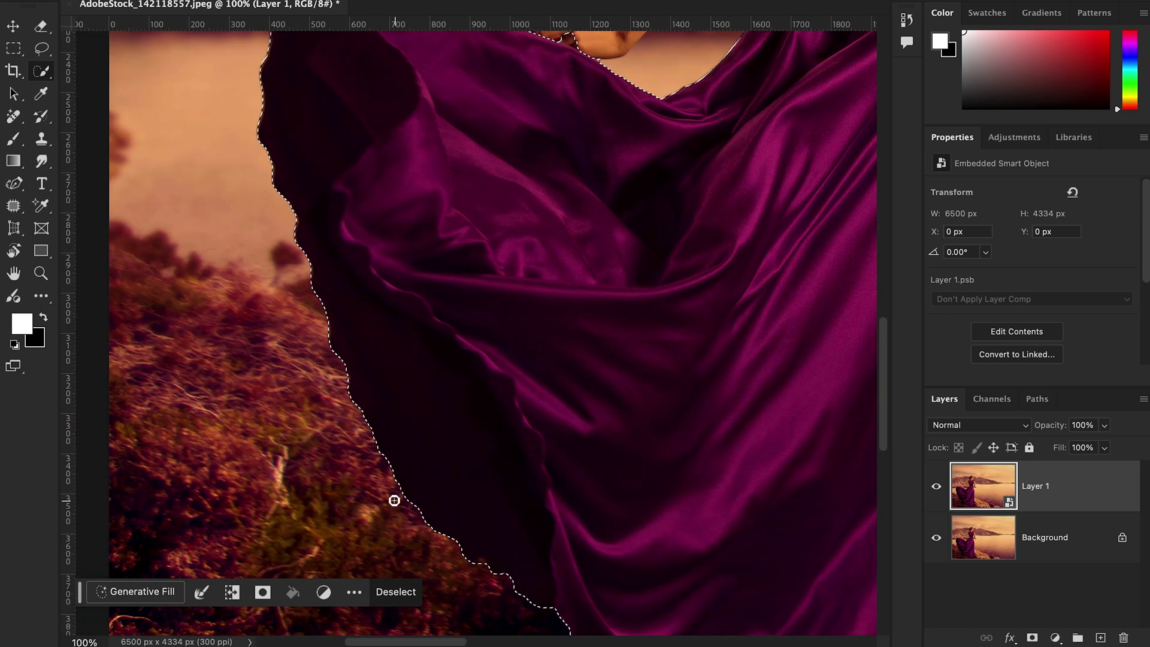
left_click_drag(493, 386, 501, 547)
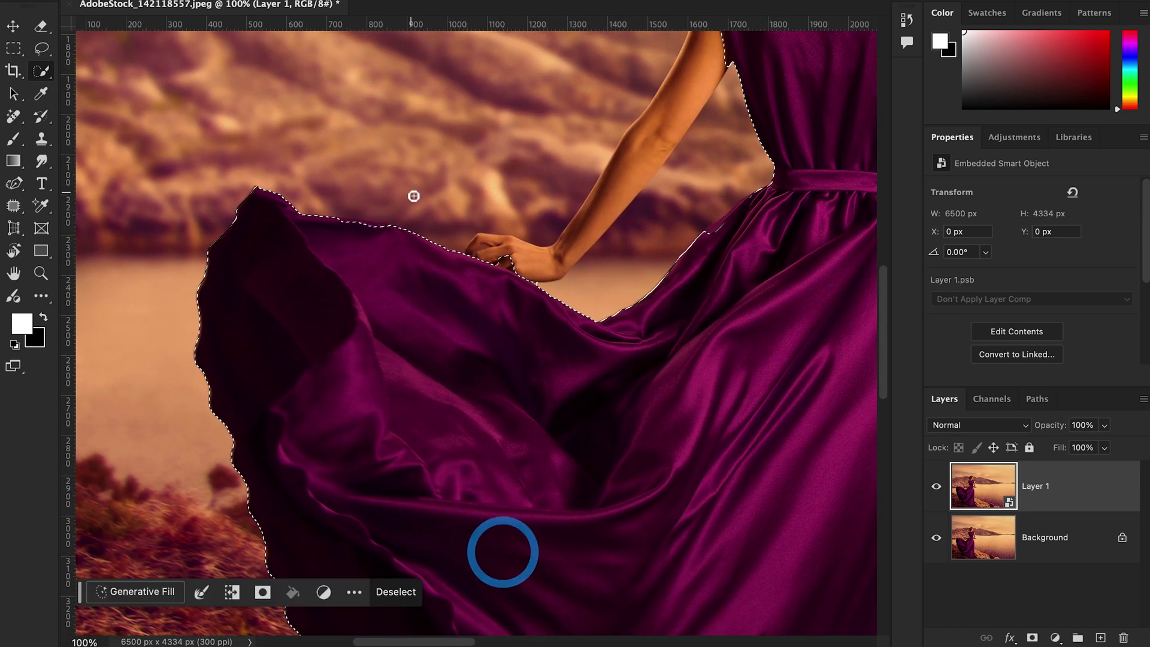
key("ctrl+plus")
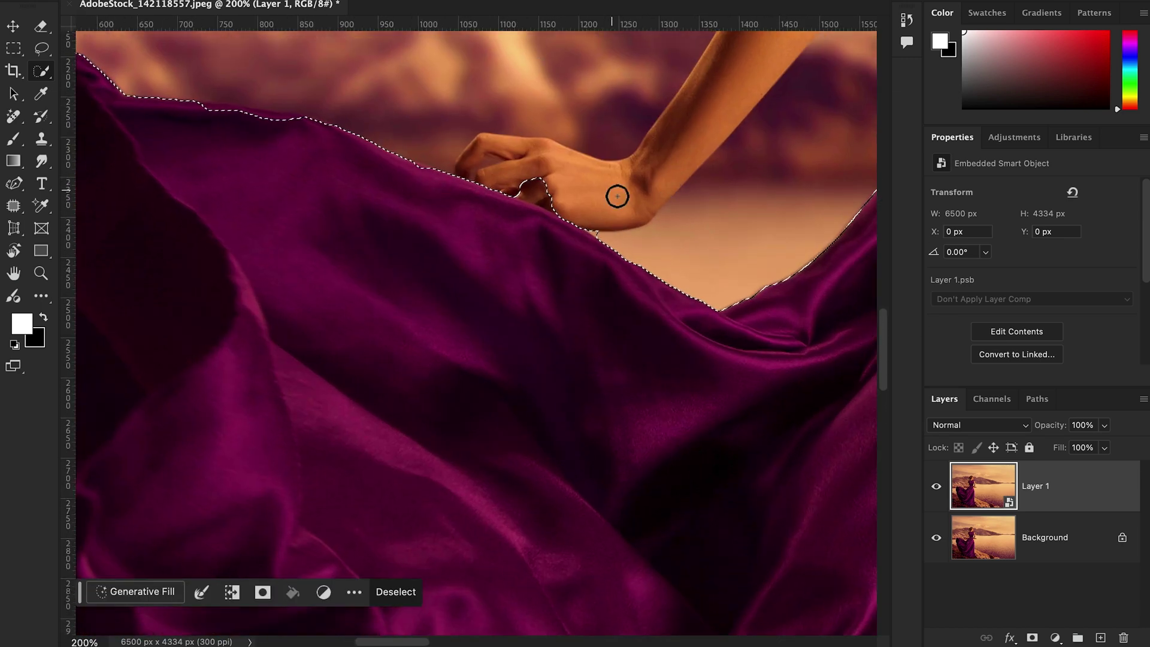
left_click_drag(552, 197, 562, 206)
left_click(554, 207, "alt")
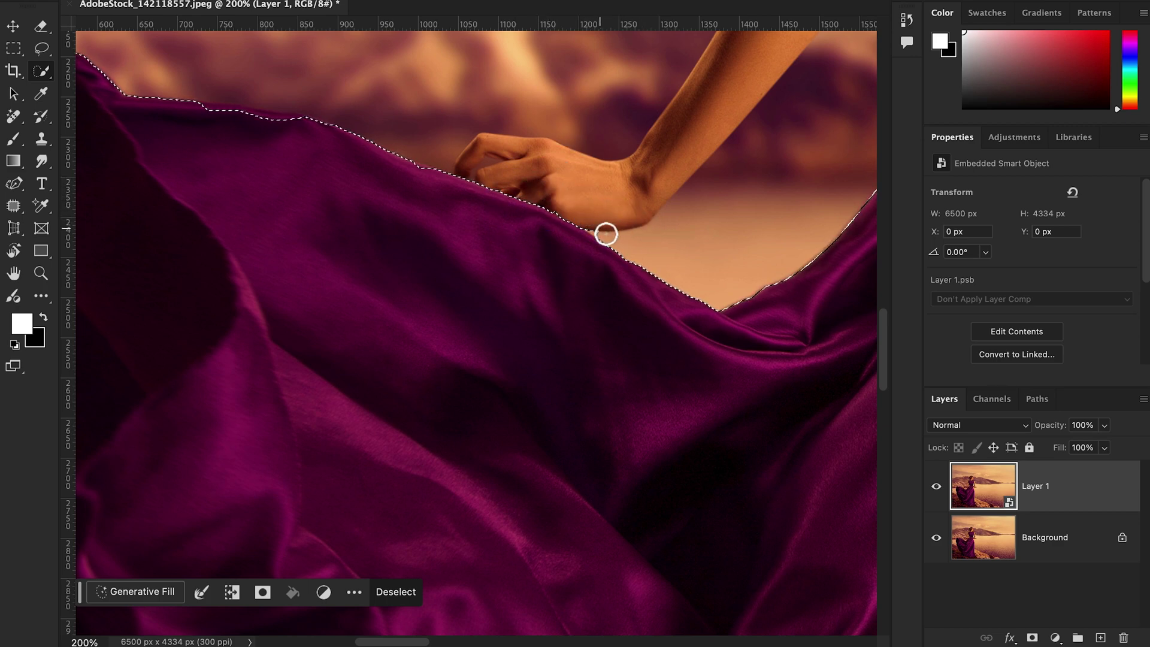
Refine the selection along the skirt's upper edge, between its raised left corner and the hand
left_click_drag(597, 234, 803, 256)
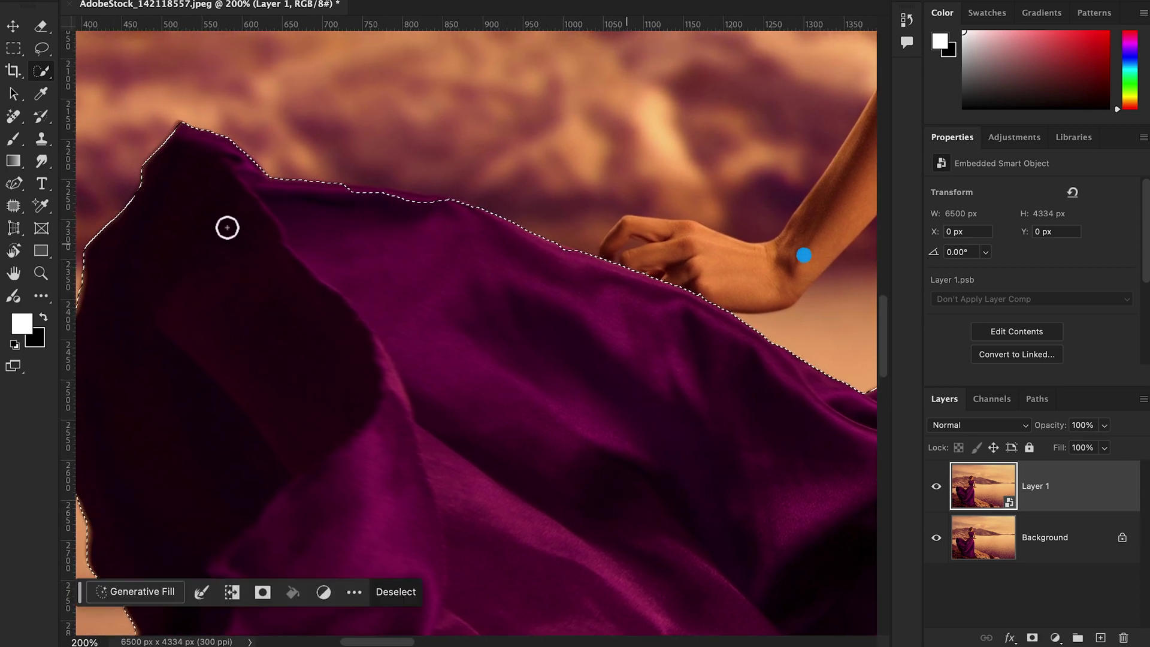
left_click(405, 198)
left_click(458, 200, "alt")
Add the missed dress areas just below the waist and along the left armhole to the selection
left_click_drag(729, 192, 191, 334)
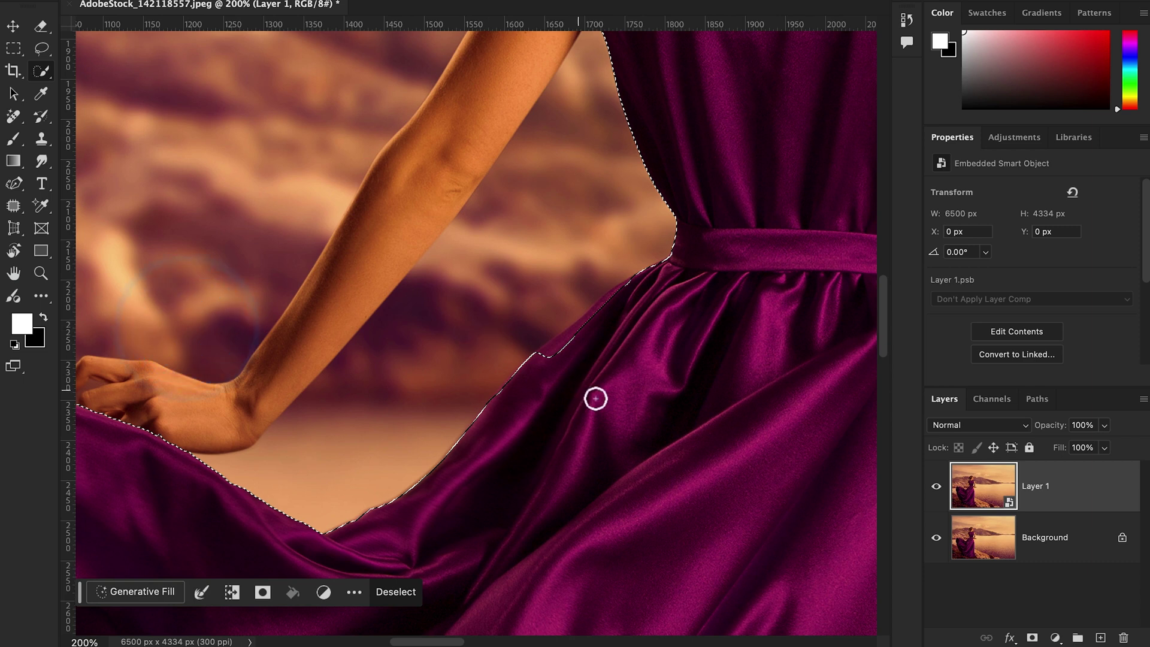
left_click_drag(559, 363, 585, 339)
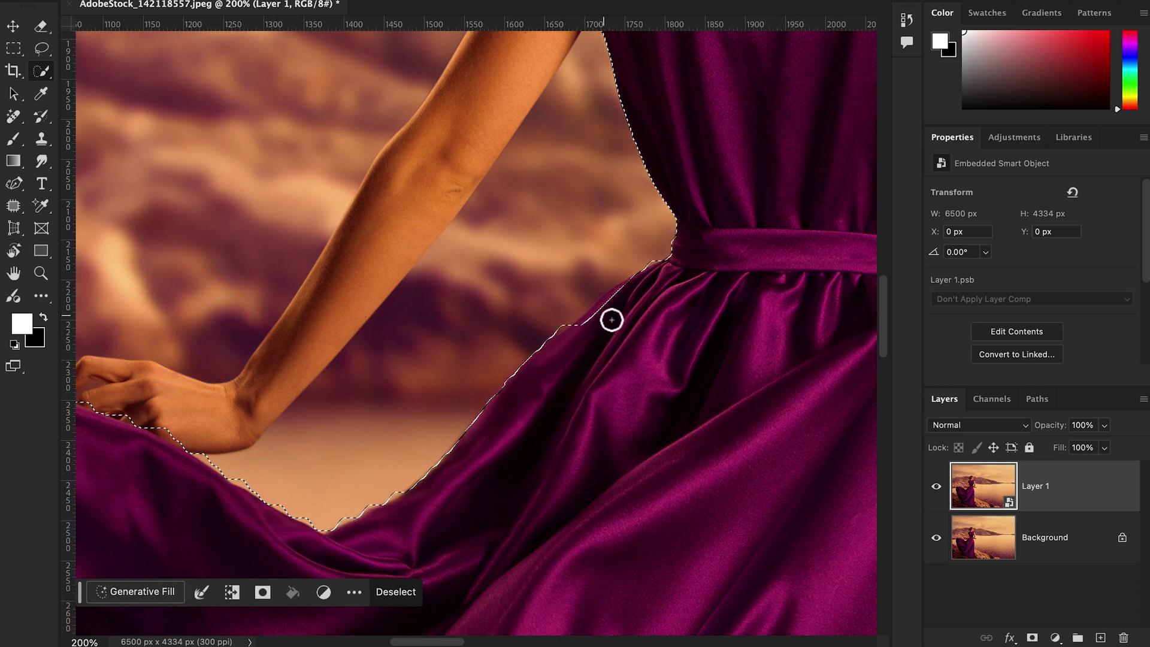
left_click(637, 297)
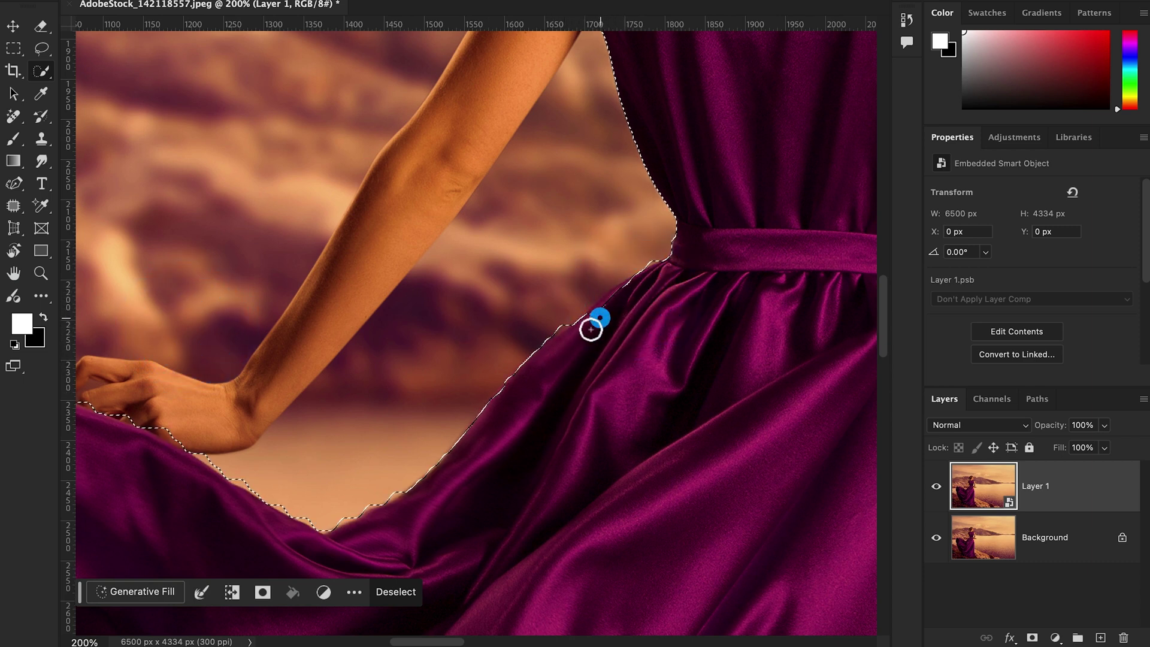
left_click(612, 297)
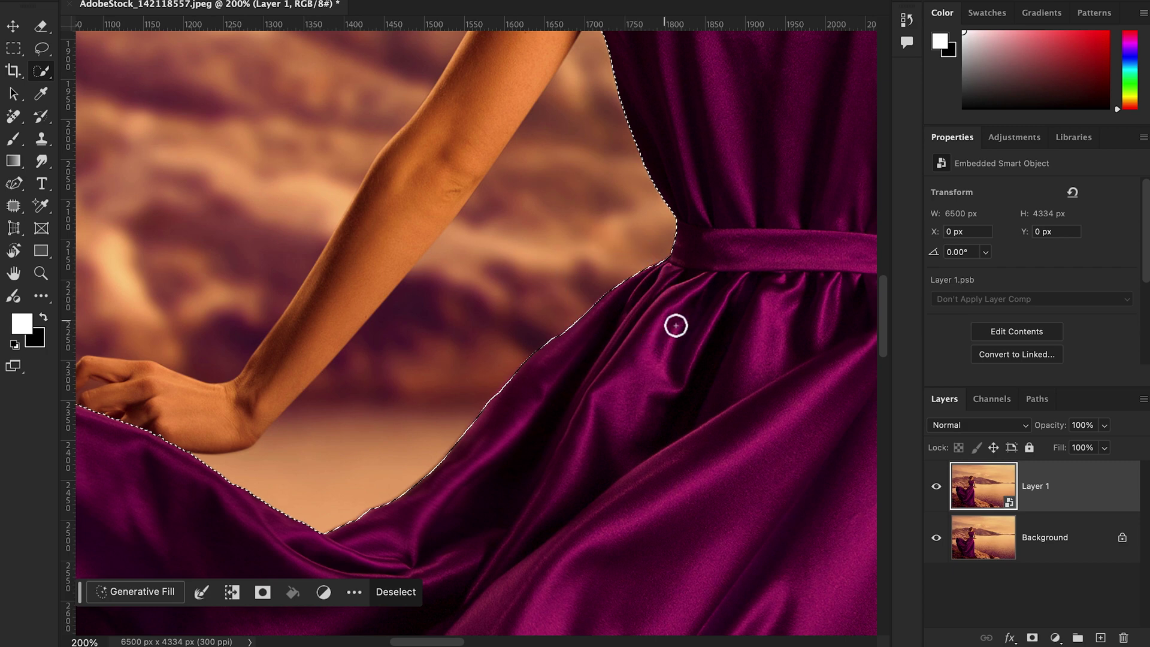
left_click_drag(732, 339, 543, 607)
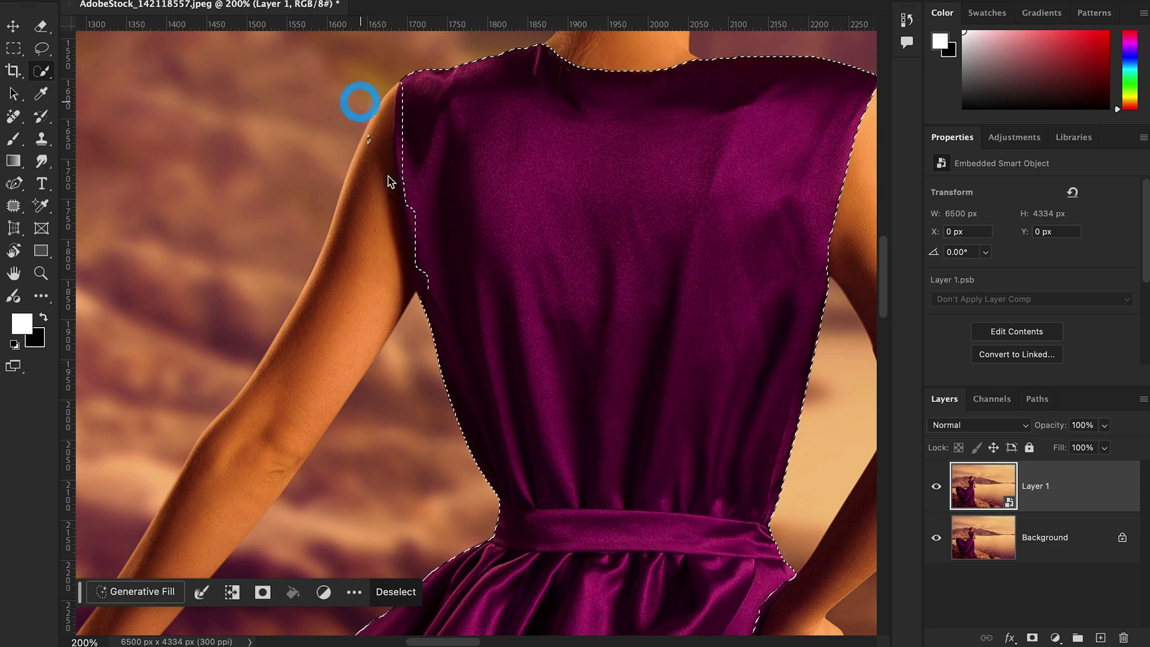
left_click_drag(418, 94, 415, 185)
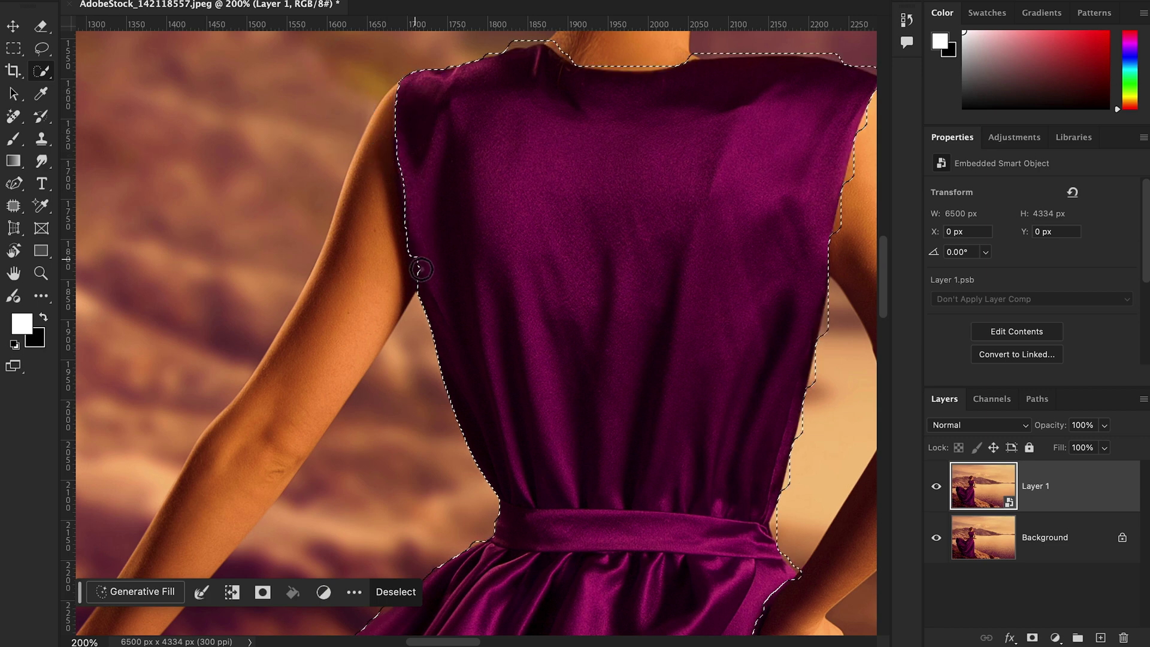
Exclude the fingers of the hand resting on the hip from the dress selection
left_click_drag(694, 208, 327, 194)
left_click_drag(469, 439, 411, 34)
left_click_drag(486, 347, 510, 406)
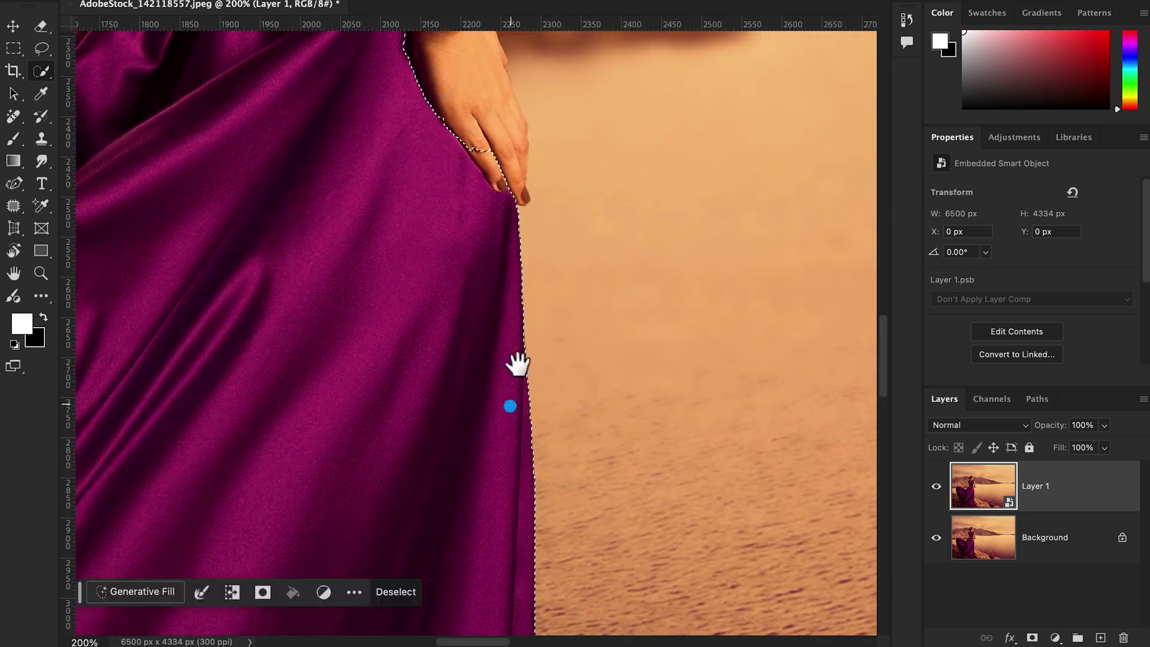
left_click(497, 171)
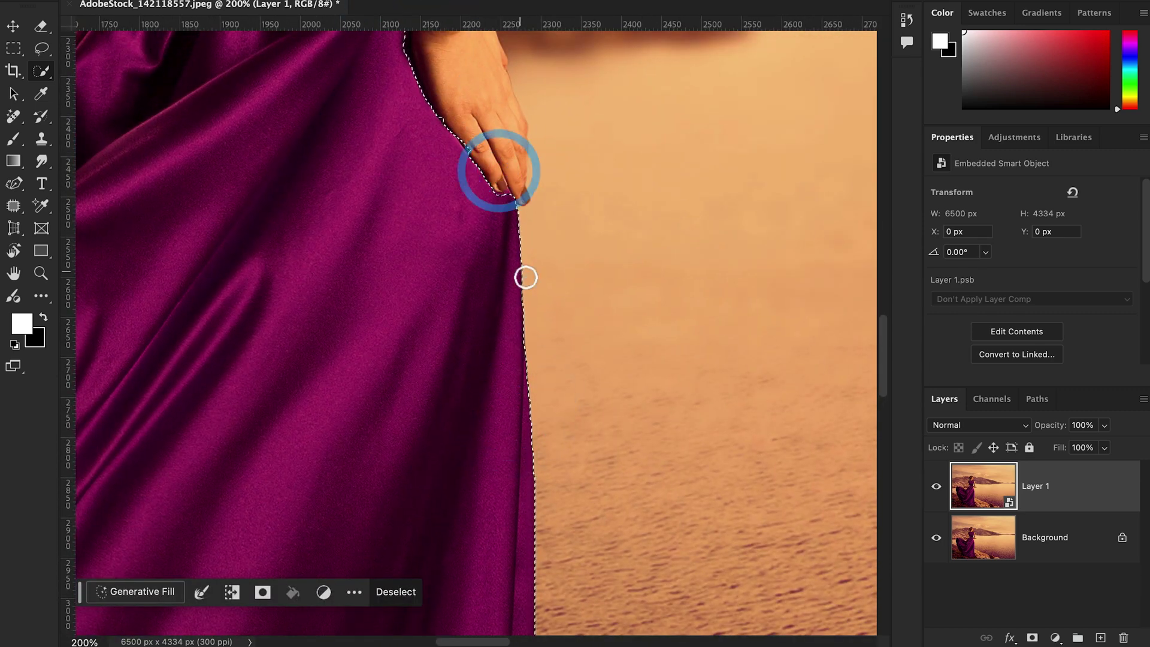
left_click_drag(523, 238, 551, 367)
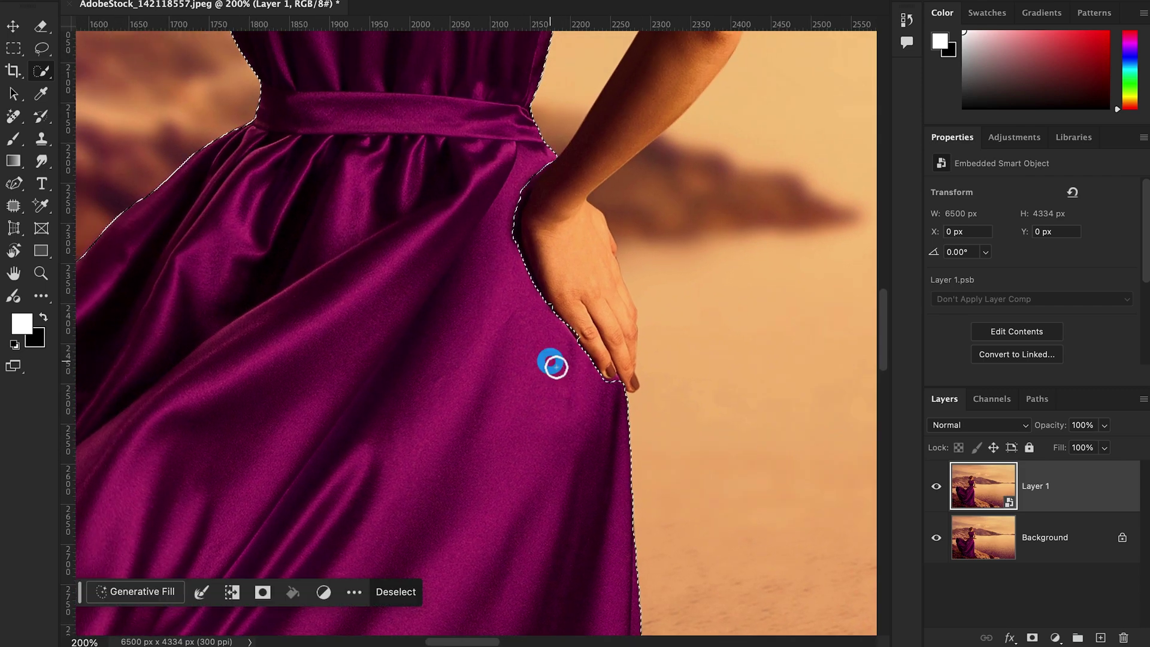
Check the dress selection down to the hem and turn it into a layer mask on Layer 1
key("ctrl+minus")
key("ctrl+minus")
key("ctrl+minus")
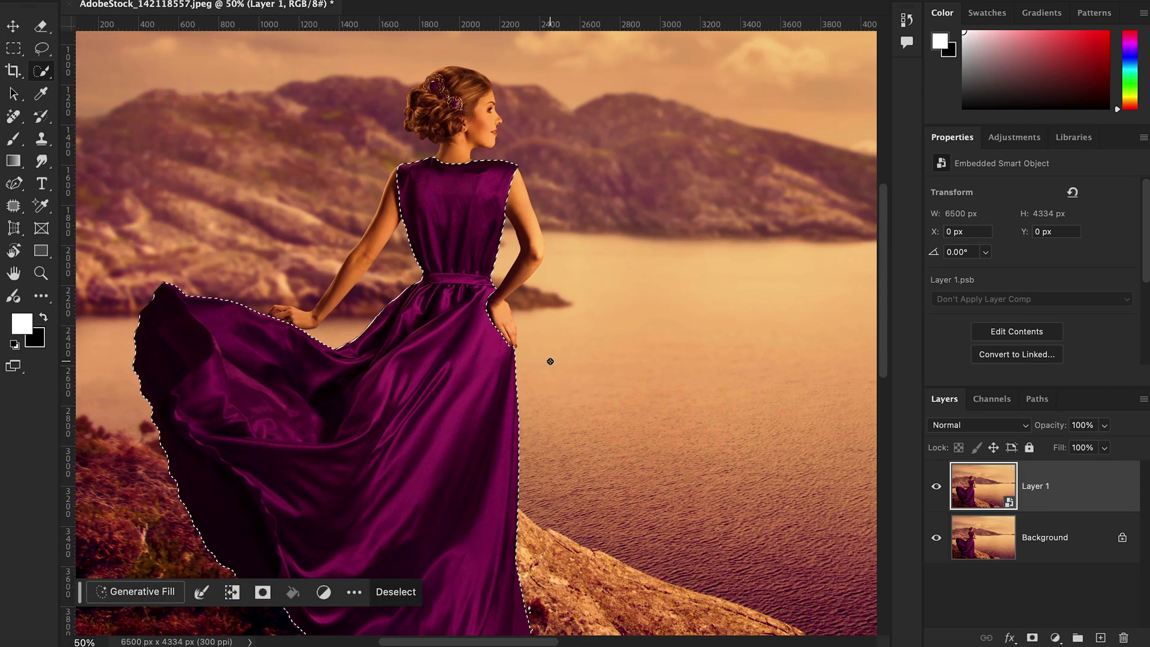
left_click_drag(462, 411, 528, 251)
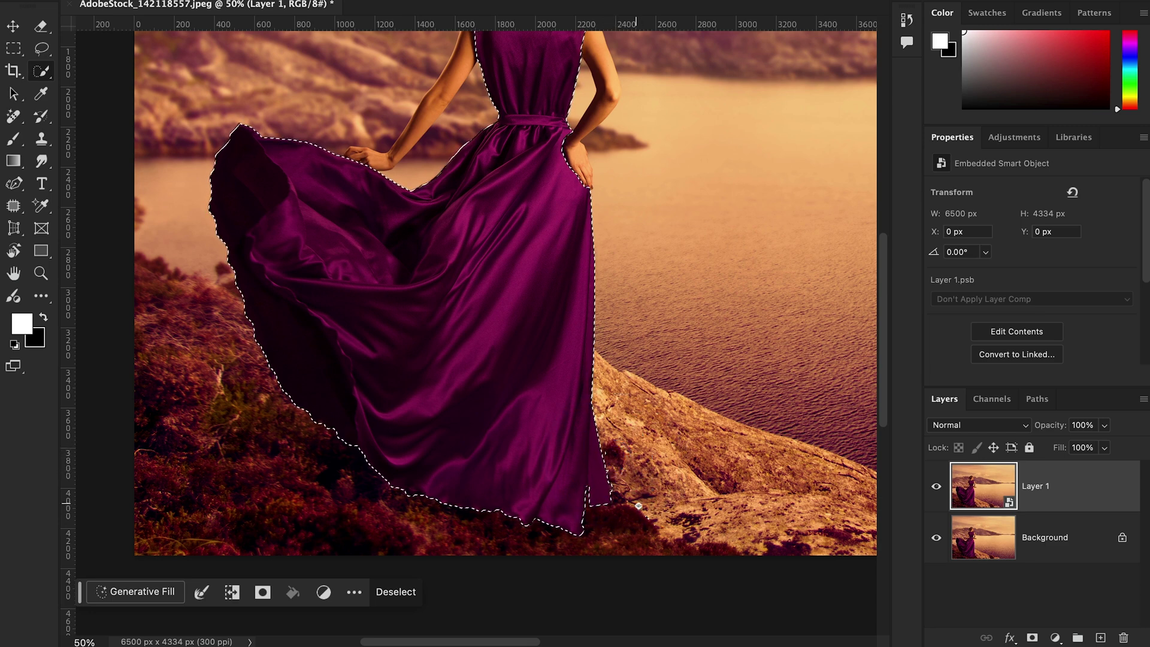
left_click(649, 523)
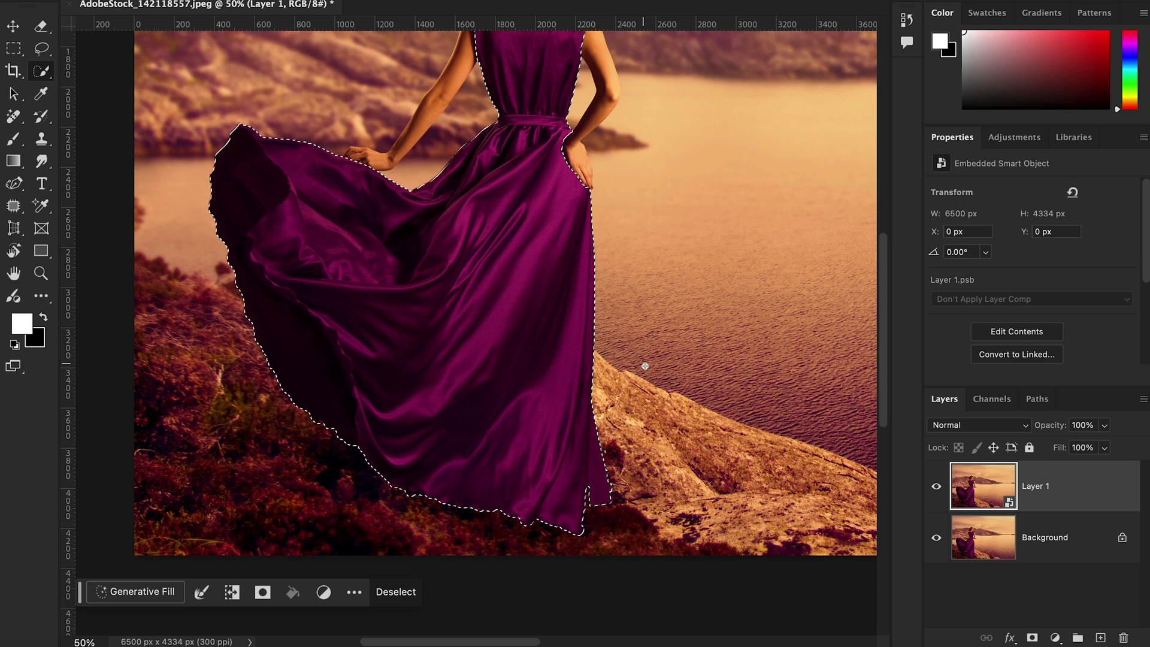
left_click_drag(667, 223, 659, 367)
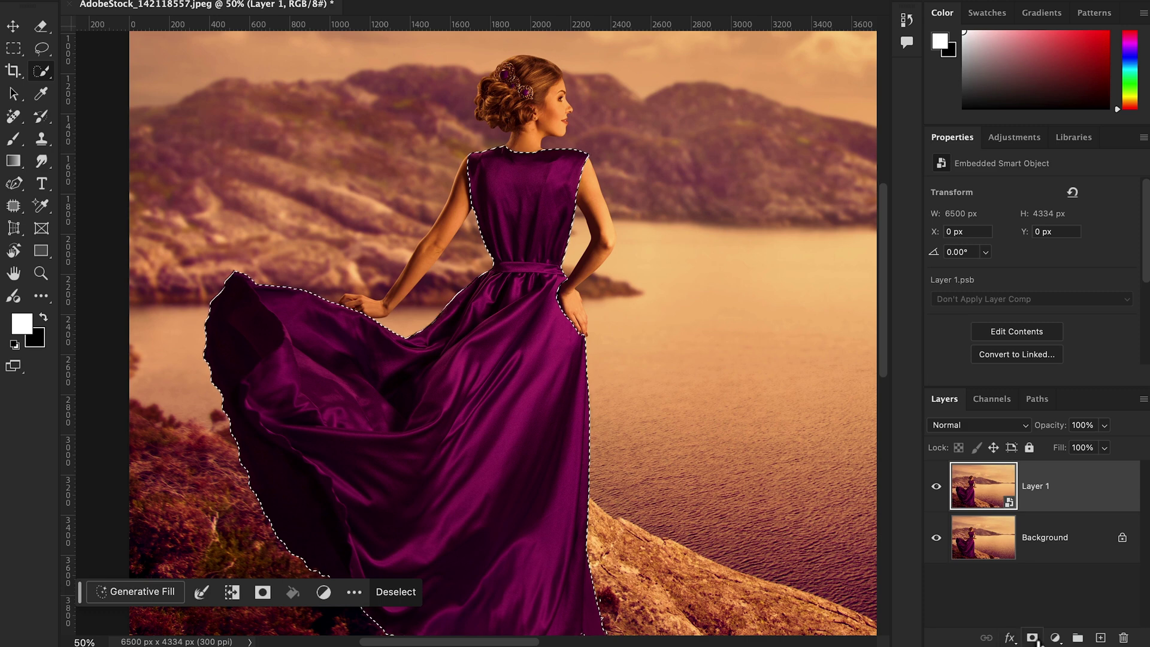
left_click(1033, 638)
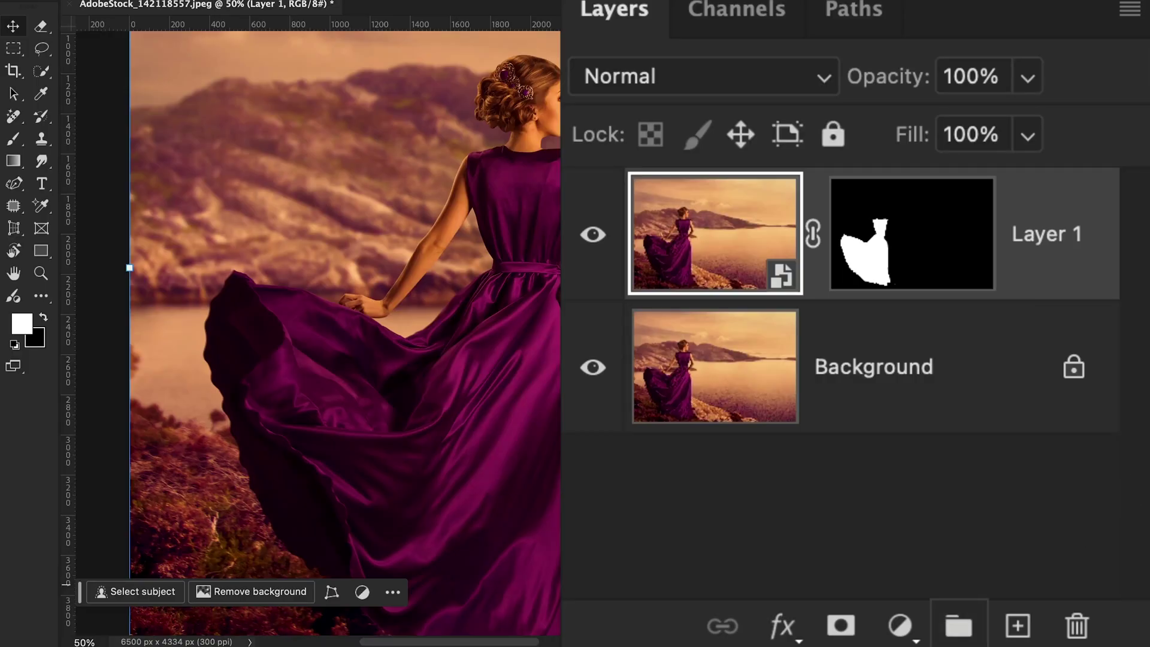
Add a Hue/Saturation adjustment layer above Layer 1 and clip it to that layer
left_click(929, 639)
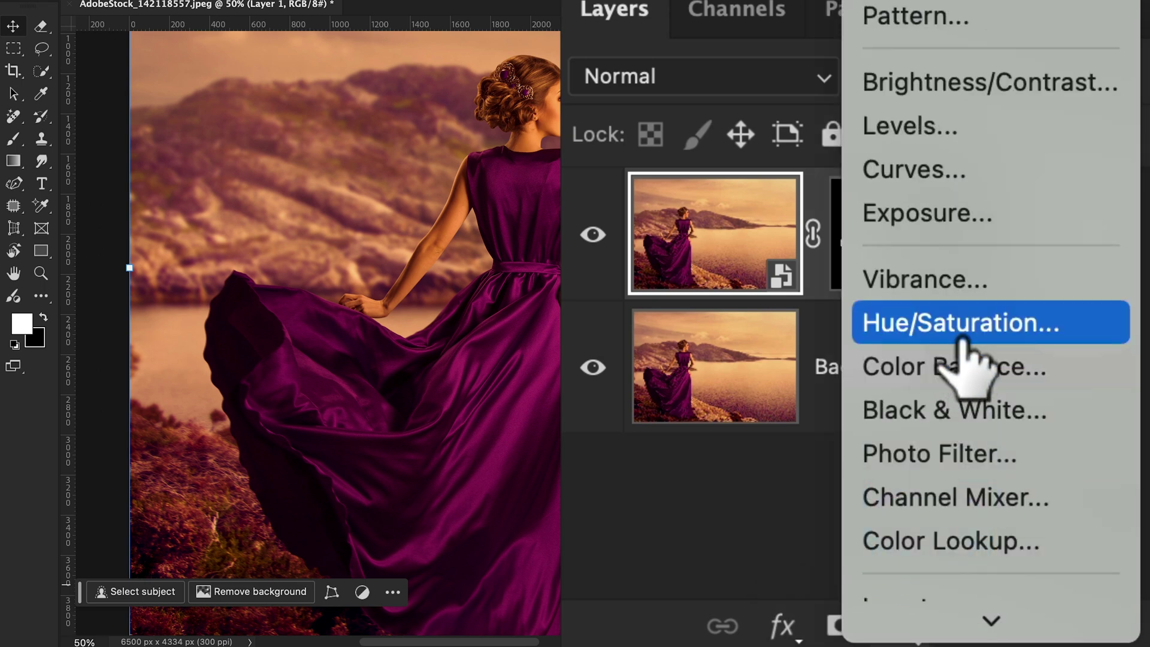
left_click(1066, 326)
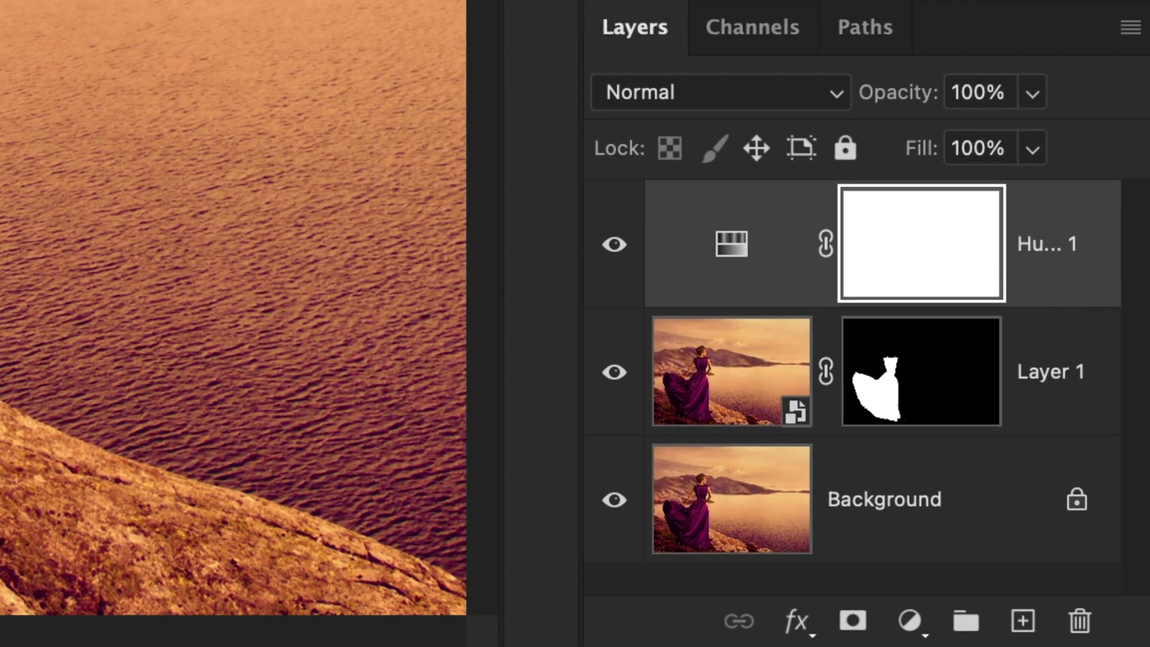
right_click(1067, 273)
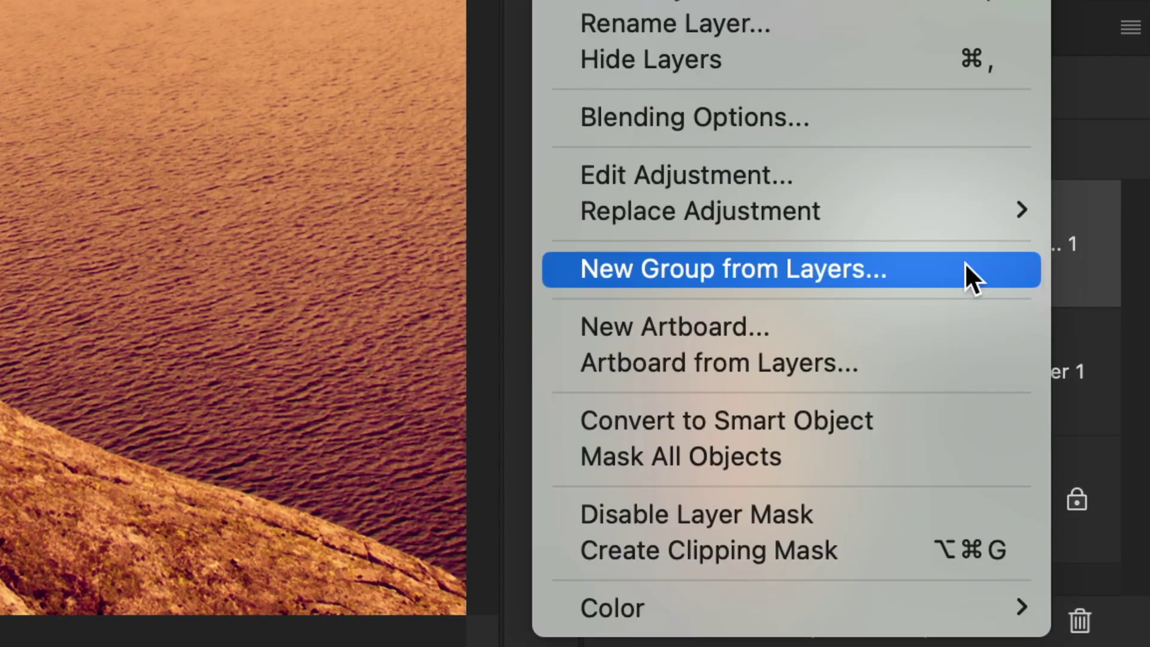
left_click(847, 554)
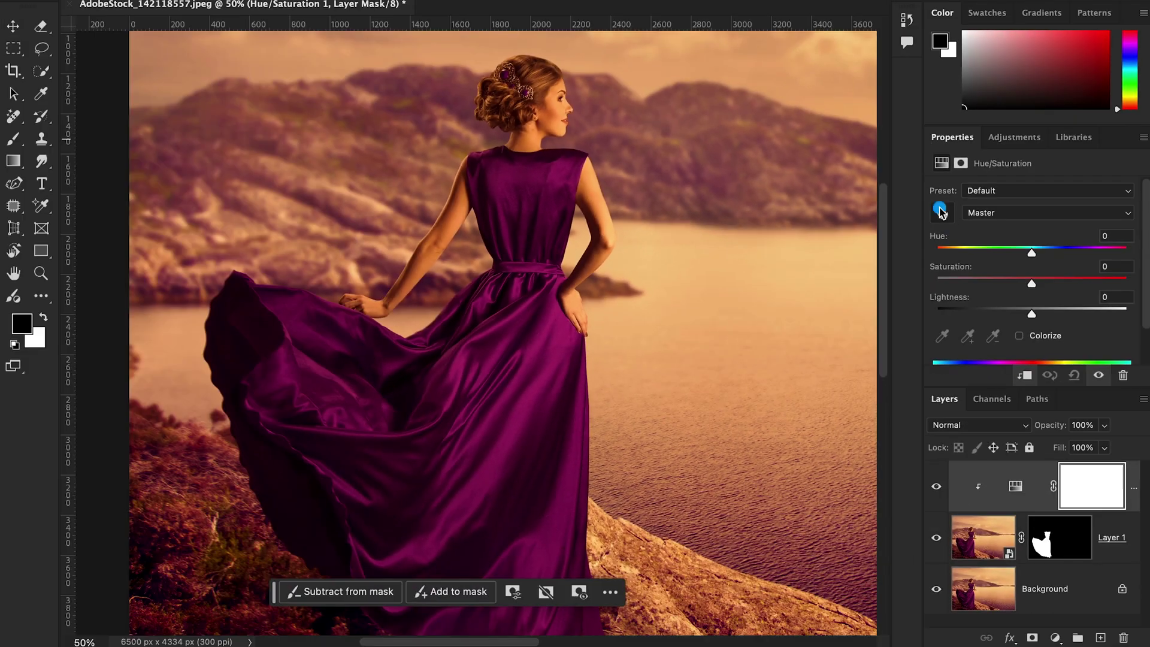
Target the Magentas by sampling the dress colour, and set Hue to +155 and Saturation to +83
left_click(632, 86)
left_click(536, 391)
left_click_drag(1104, 255, 1111, 249)
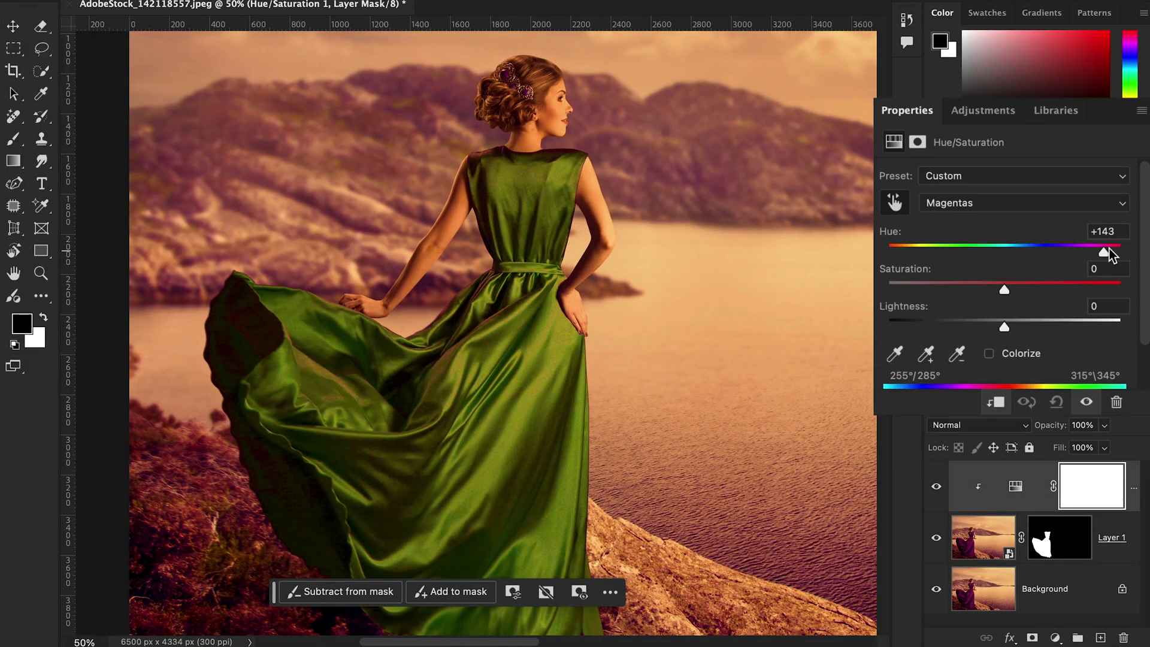
left_click_drag(1072, 298, 1079, 298)
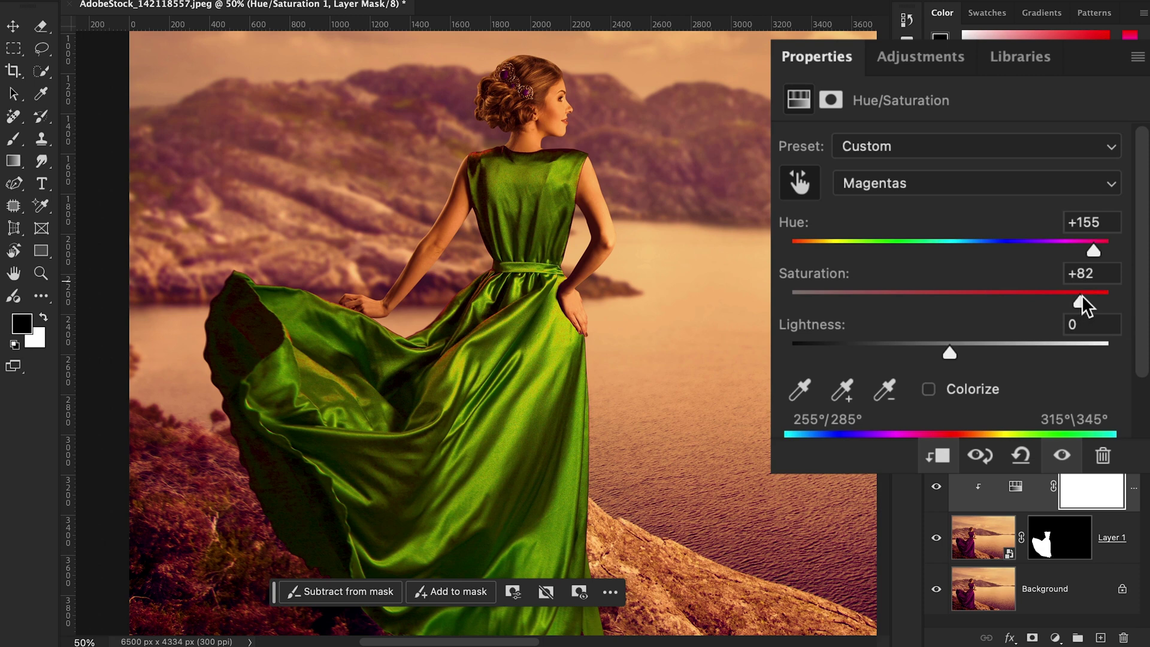
Widen the Magentas colour range to 200°/221° and 332°\35° so the adjustment covers the whole dress
scroll(440, 376, "up", 2)
scroll(440, 363, "up", 1)
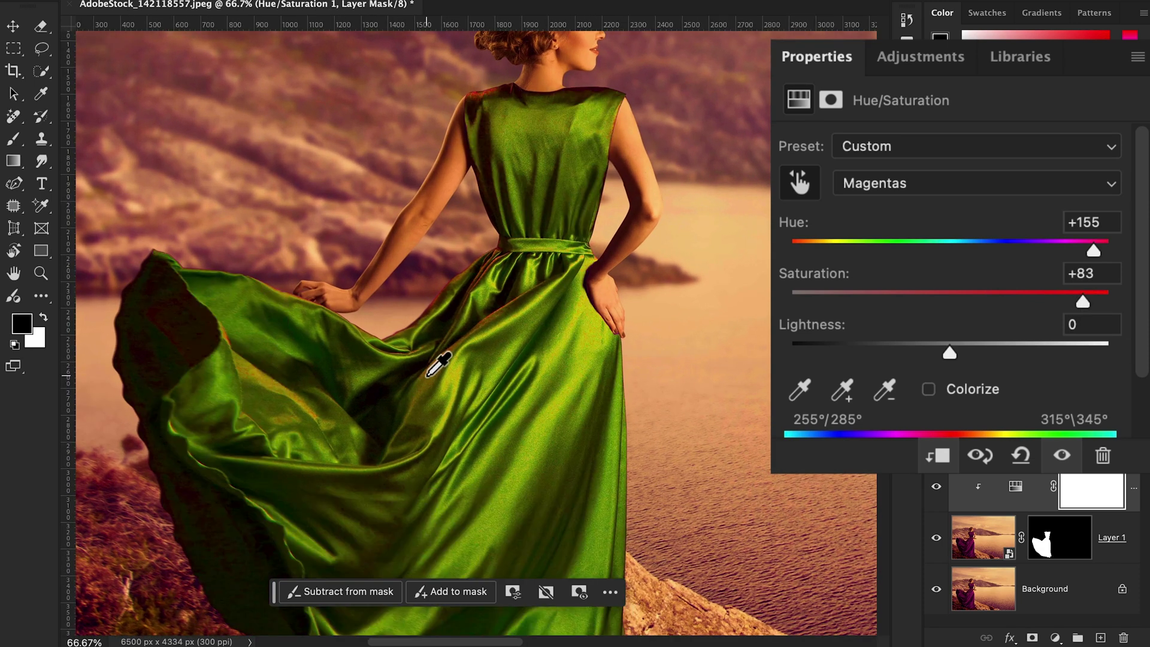
scroll(518, 396, "up", 1)
left_click_drag(505, 393, 469, 427)
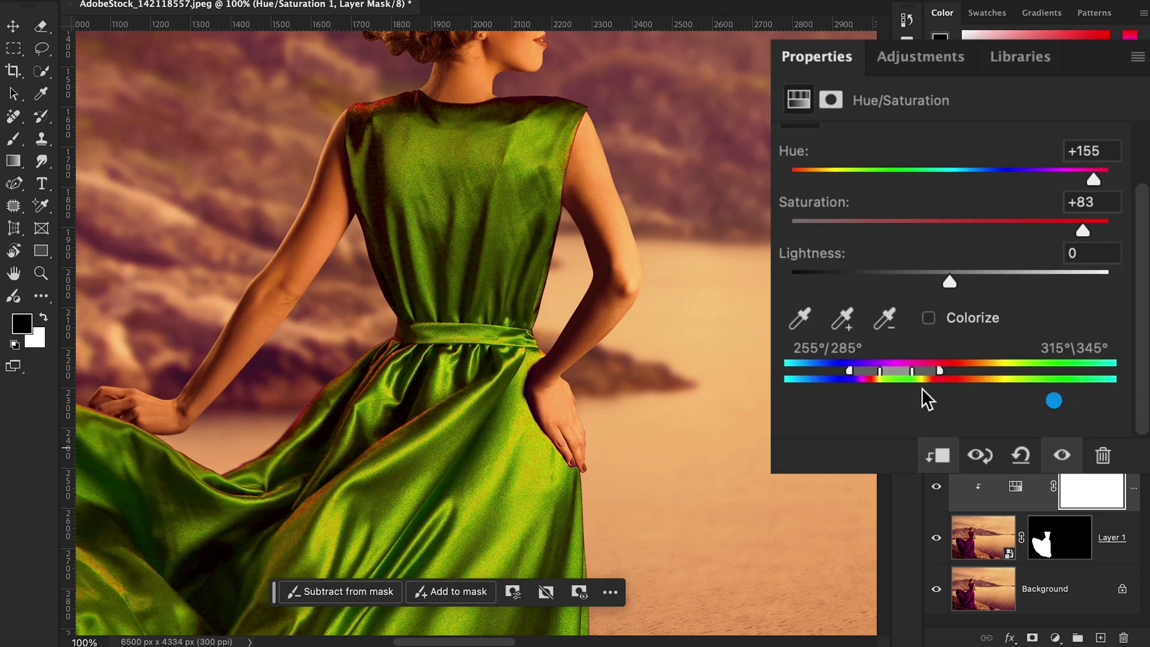
left_click_drag(846, 370, 941, 366)
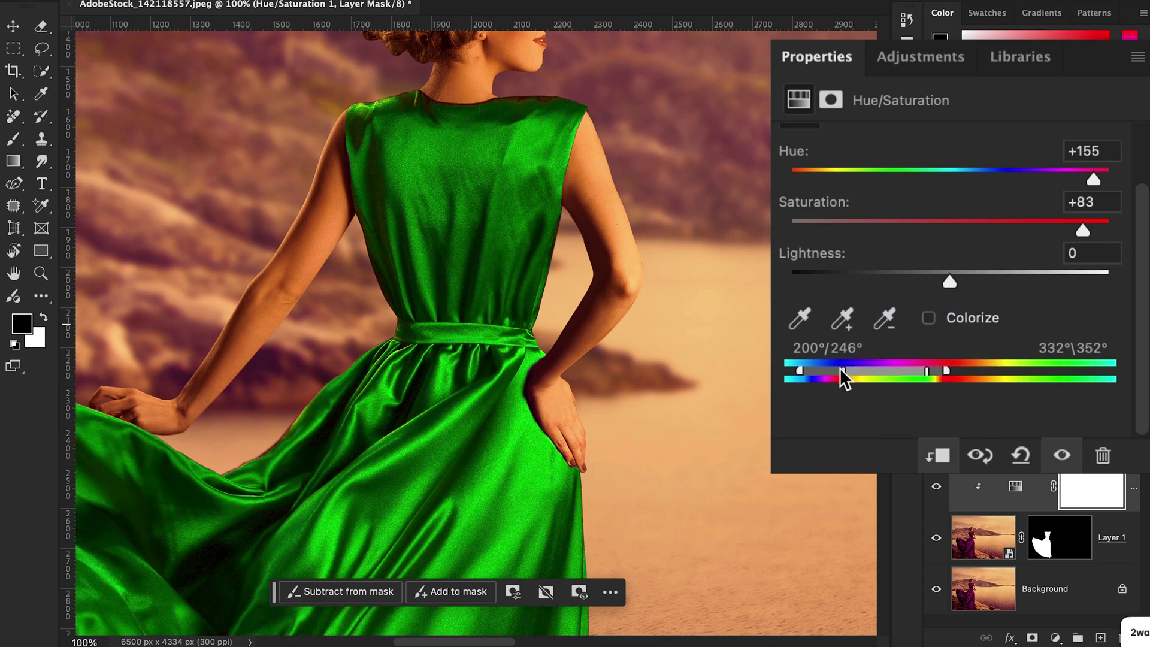
left_click_drag(828, 370, 820, 371)
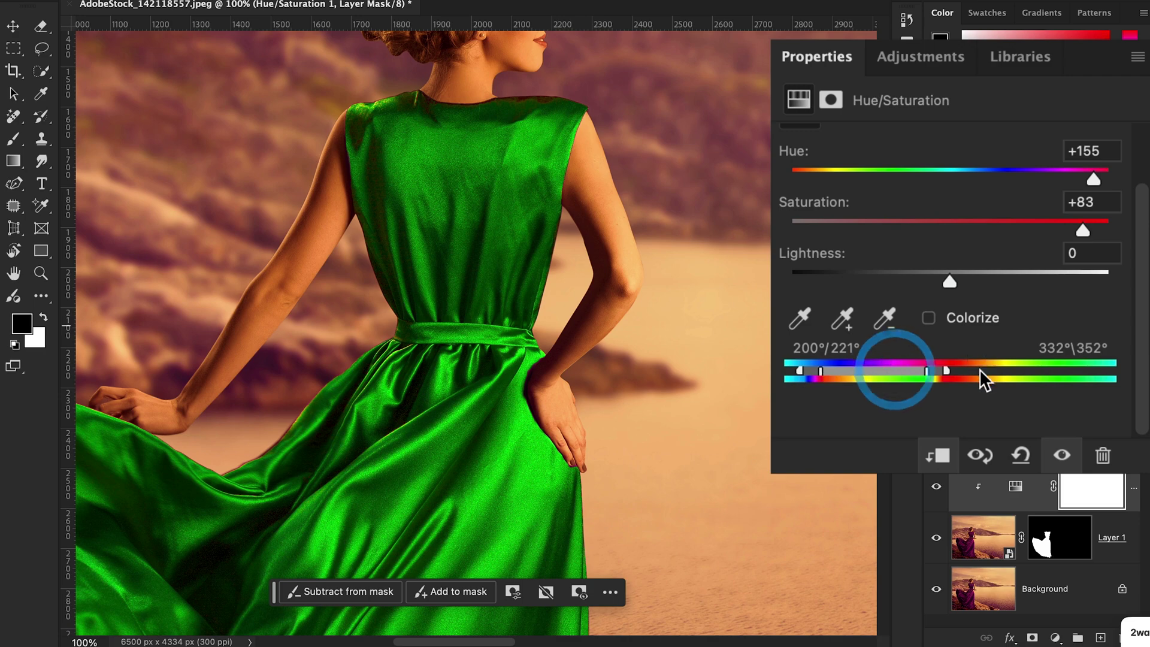
left_click_drag(946, 370, 985, 370)
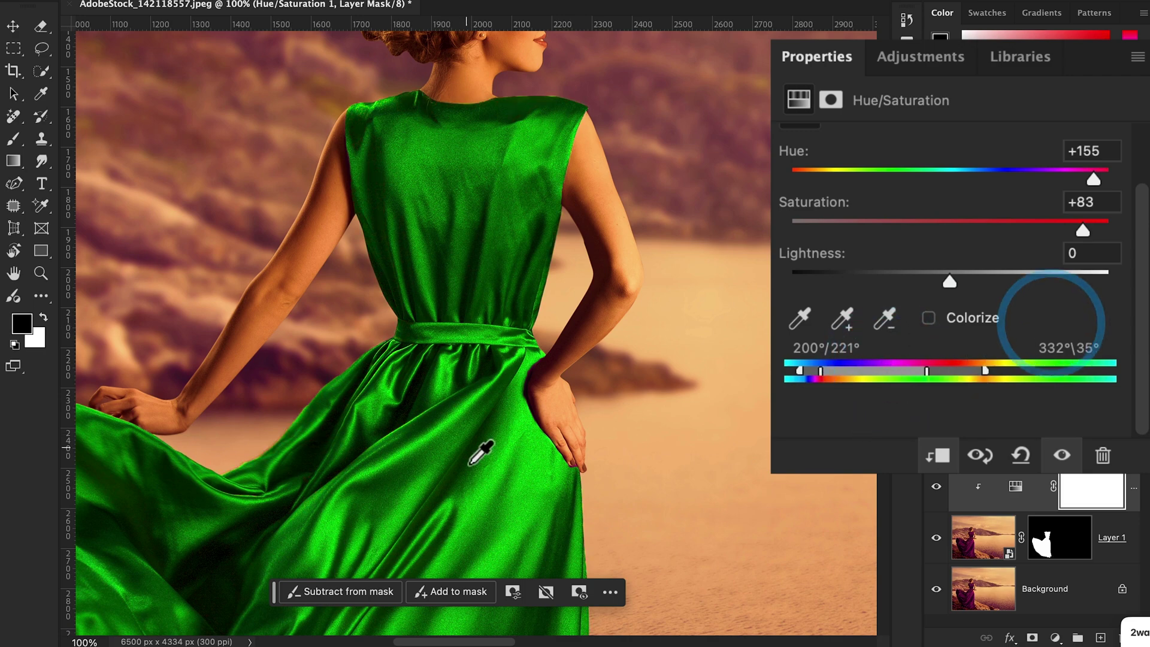
Change the dress colour to violet with Hue -44, Saturation +36 and Lightness +13
left_click_drag(481, 455, 623, 226)
key("ctrl+minus")
key("ctrl+minus")
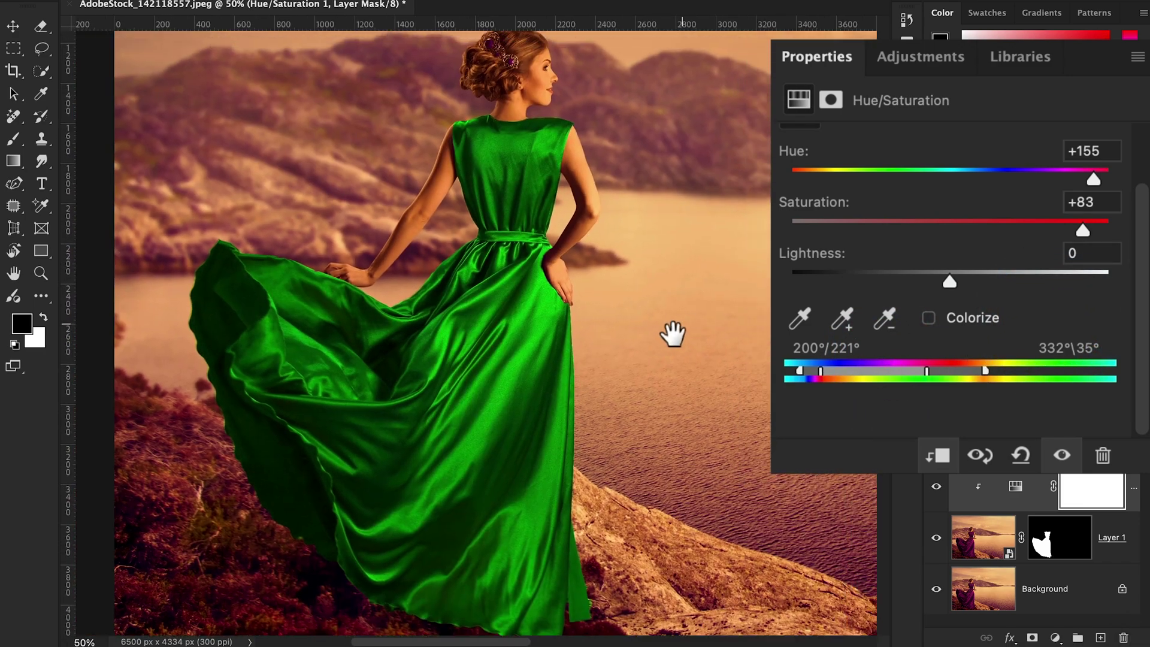
left_click_drag(672, 334, 627, 340)
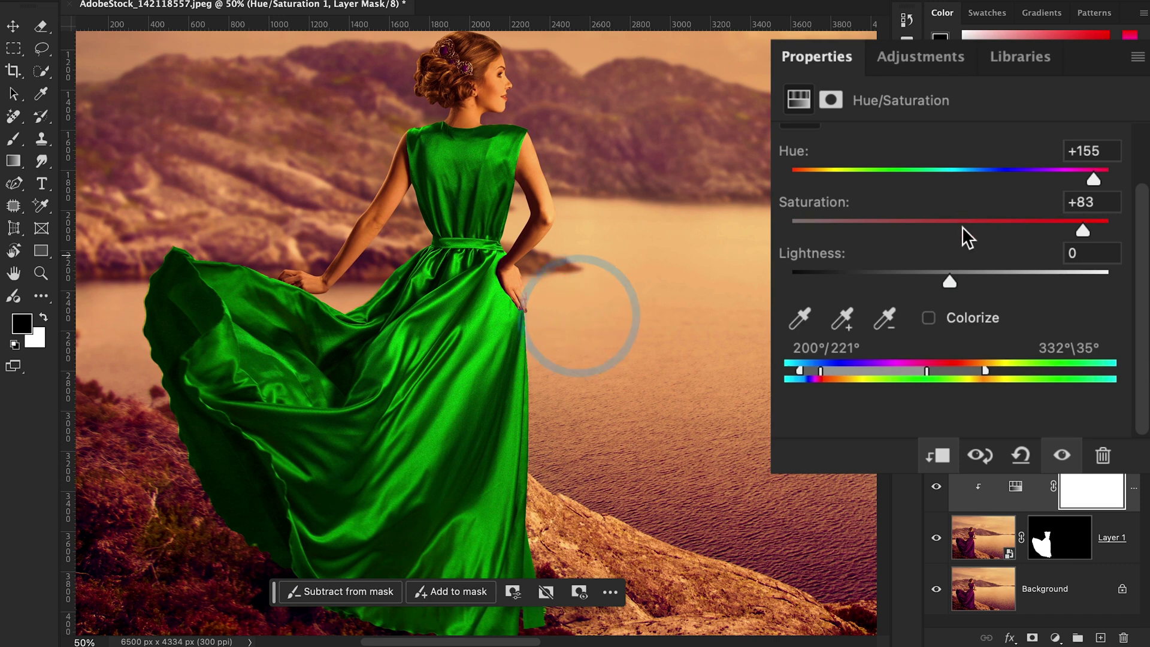
left_click_drag(962, 225, 947, 229)
mouse_move(949, 170)
left_mouse_down()
mouse_move(811, 182)
mouse_move(1098, 184)
mouse_move(809, 190)
mouse_move(888, 177)
mouse_move(1098, 177)
mouse_move(792, 188)
mouse_move(879, 179)
left_mouse_up()
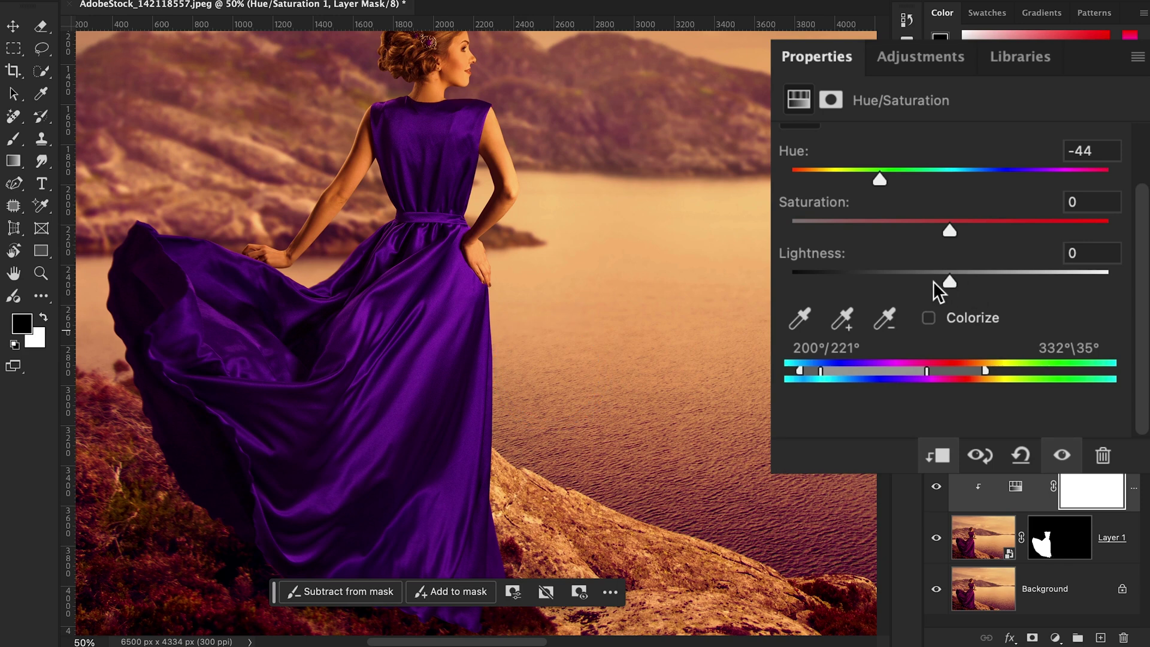
left_click_drag(949, 231, 1007, 230)
left_click_drag(919, 282, 969, 274)
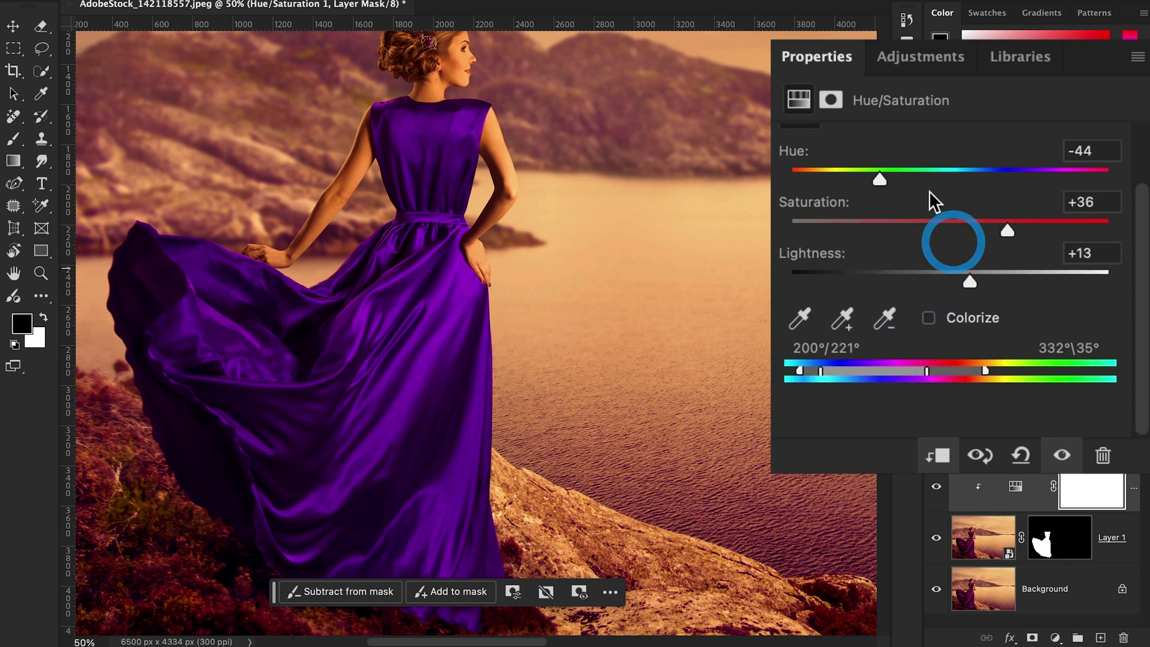
Recolour the dress green by setting the Hue to +116
left_click_drag(846, 175, 1068, 175)
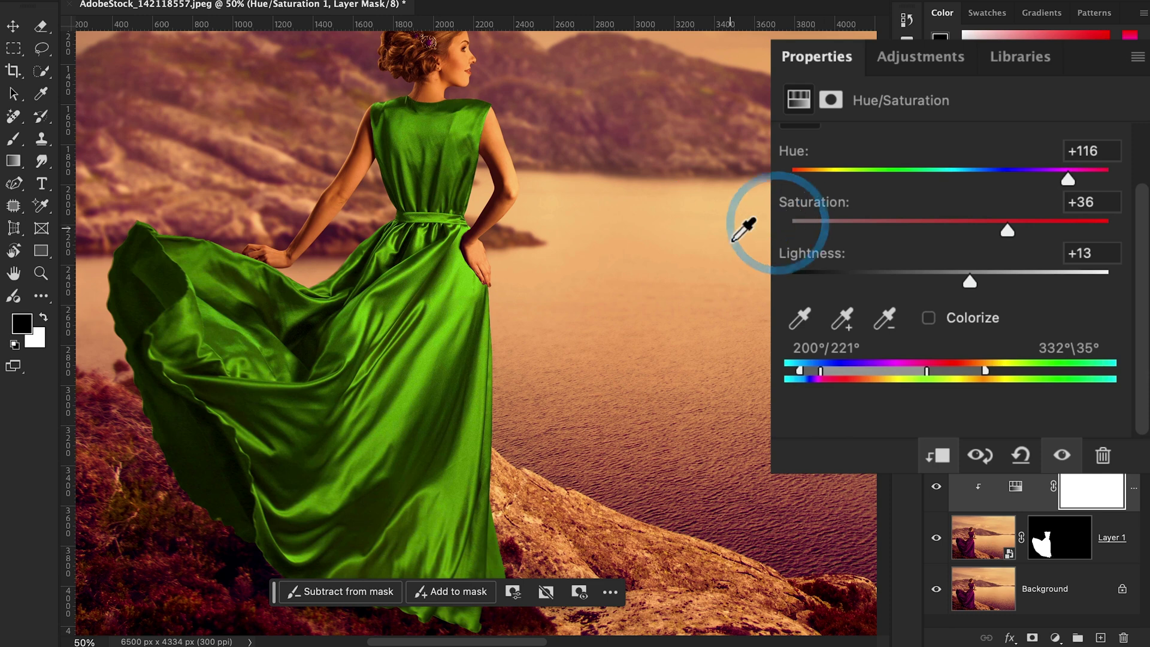
key("ctrl+minus")
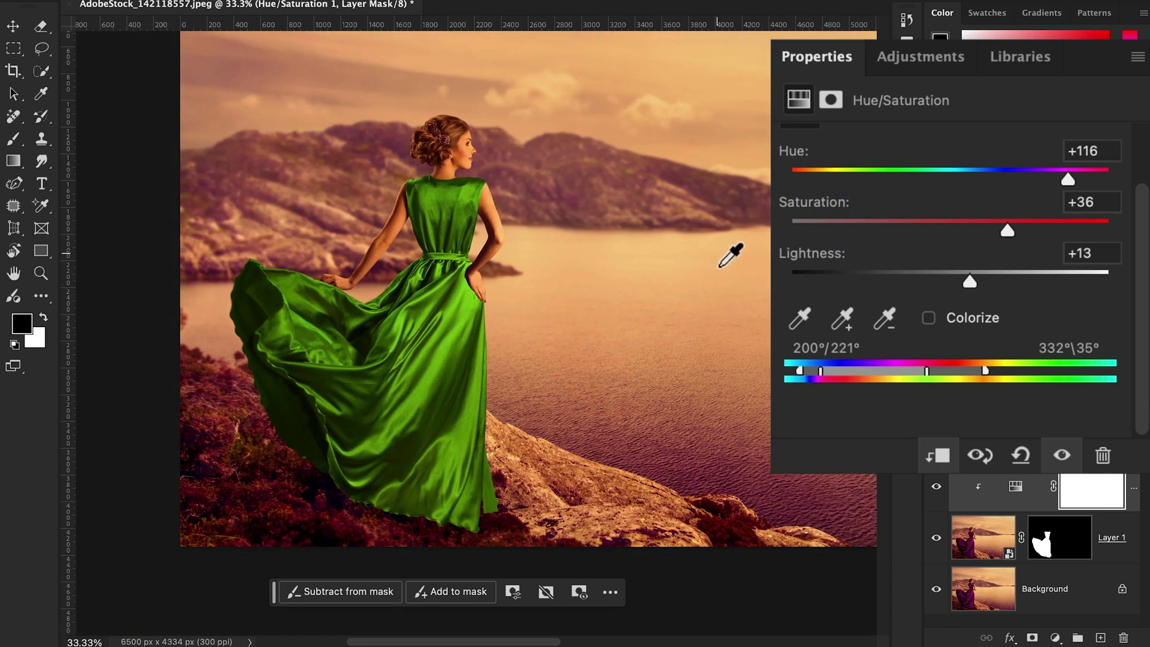
left_click_drag(731, 254, 618, 316)
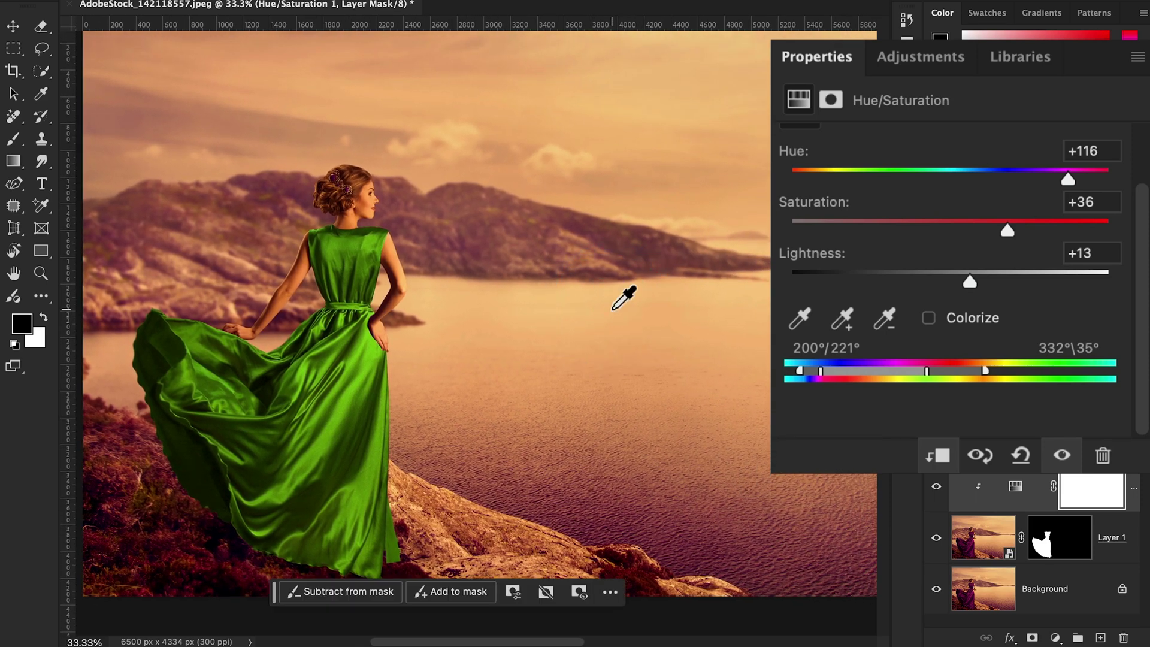